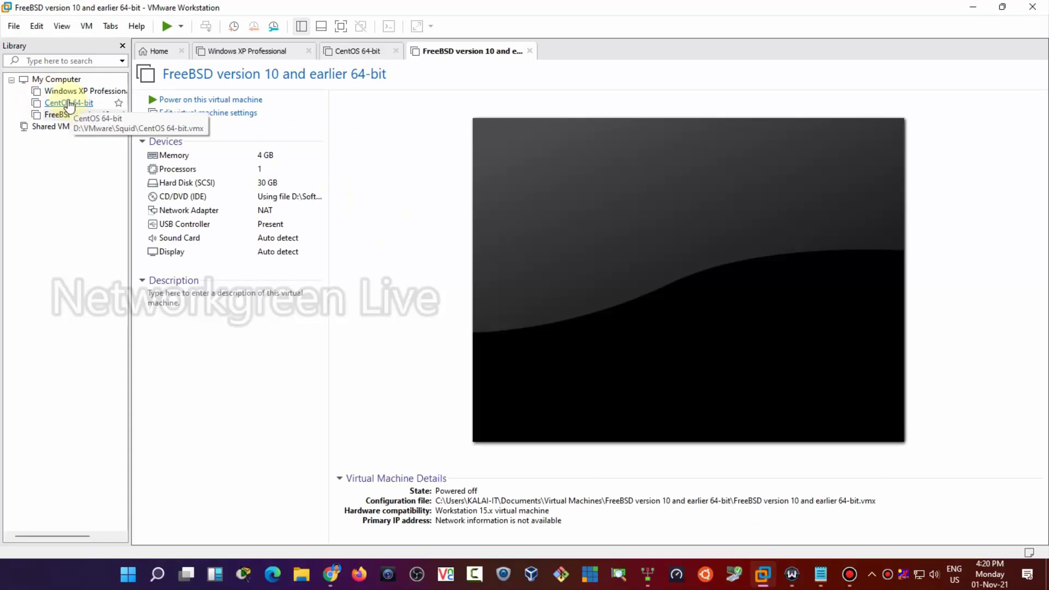
Try to power on the Windows XP Professional virtual machine, examine the error message, dismiss it and minimise VMware Workstation
click(65, 91)
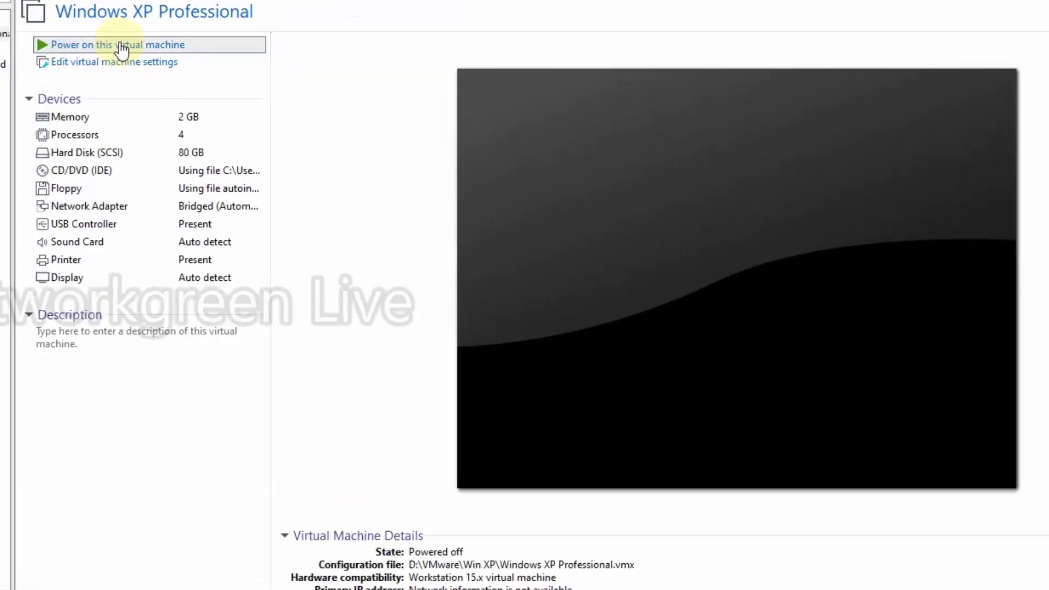
click(197, 99)
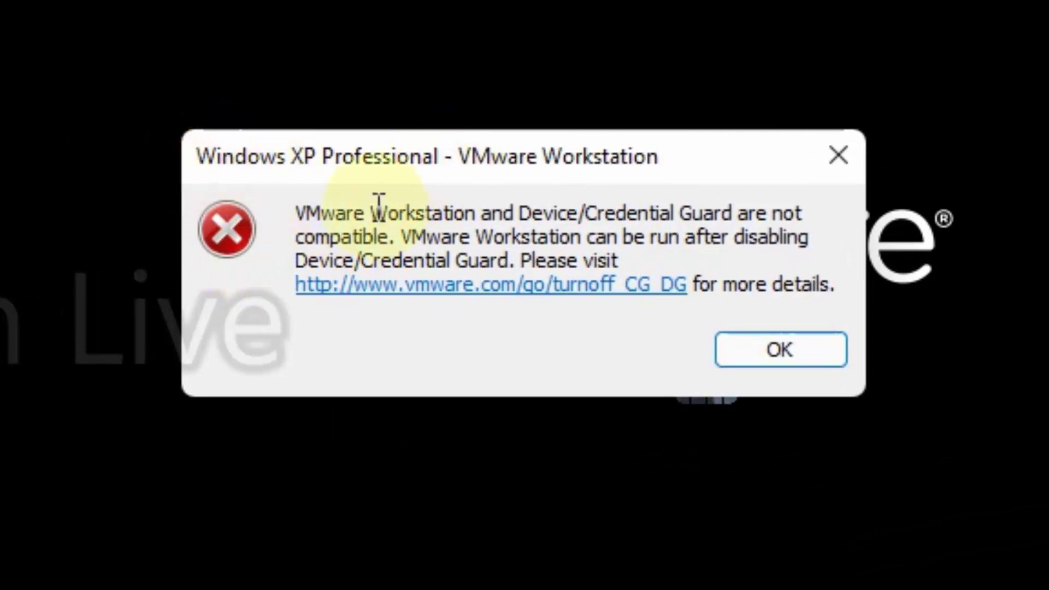
drag(297, 213, 827, 287)
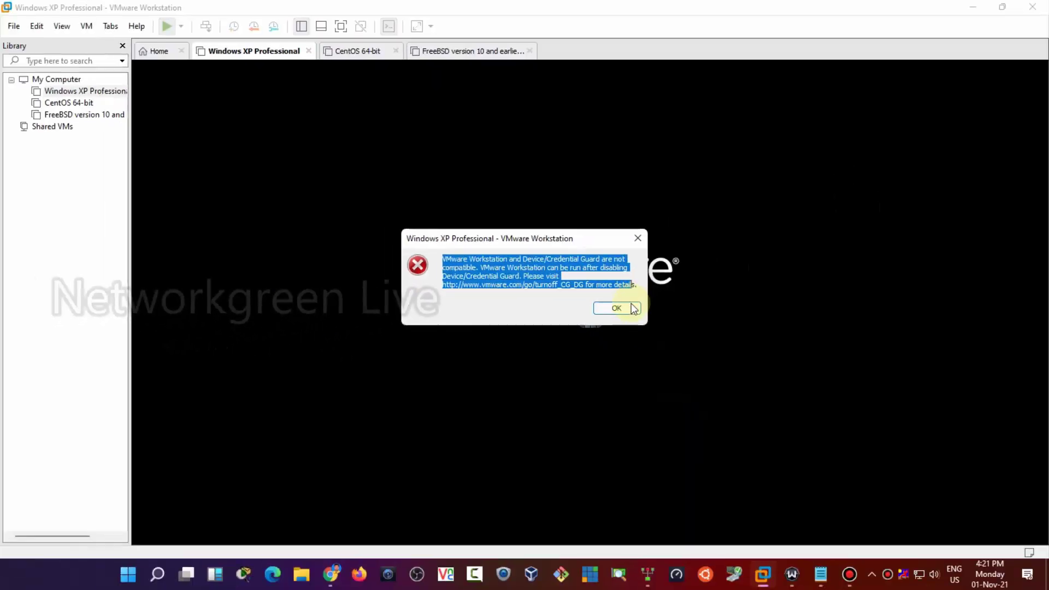
click(549, 281)
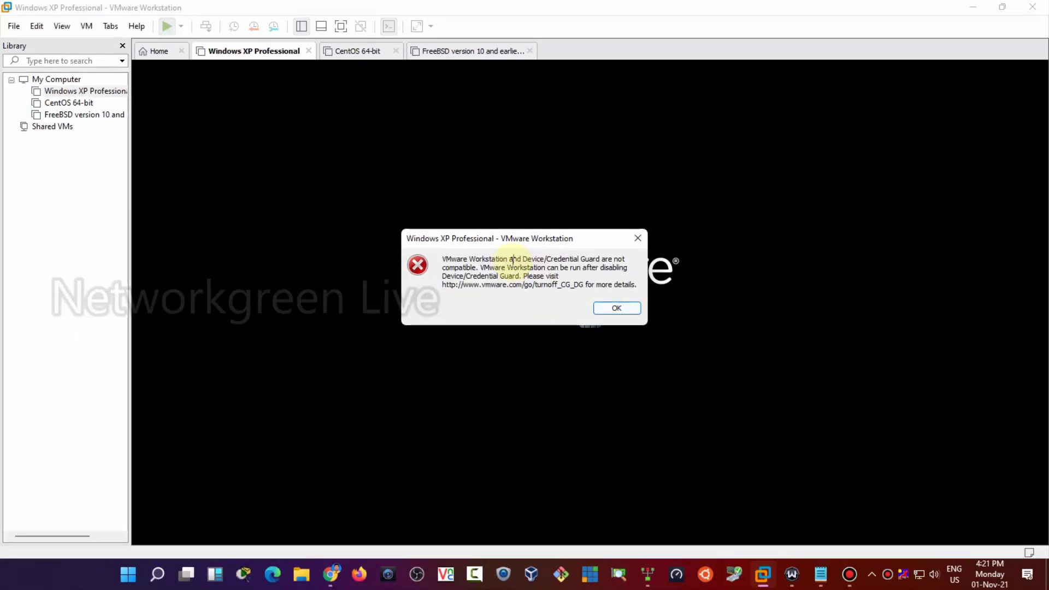
click(636, 238)
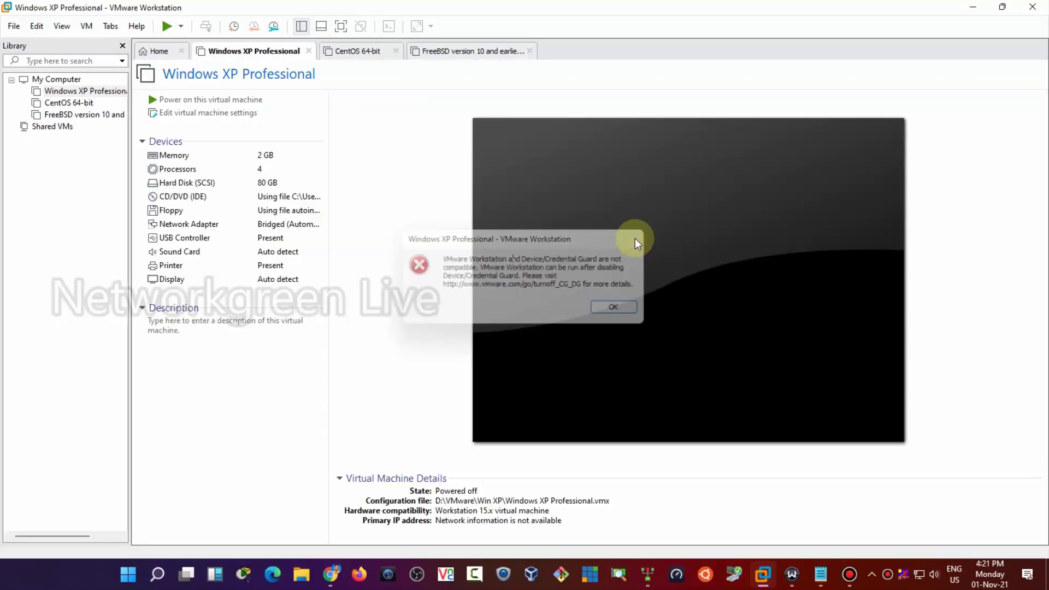
click(971, 6)
Open the Local Group Policy Editor by running gpedit.msc, and widen its policy tree
key(super+r)
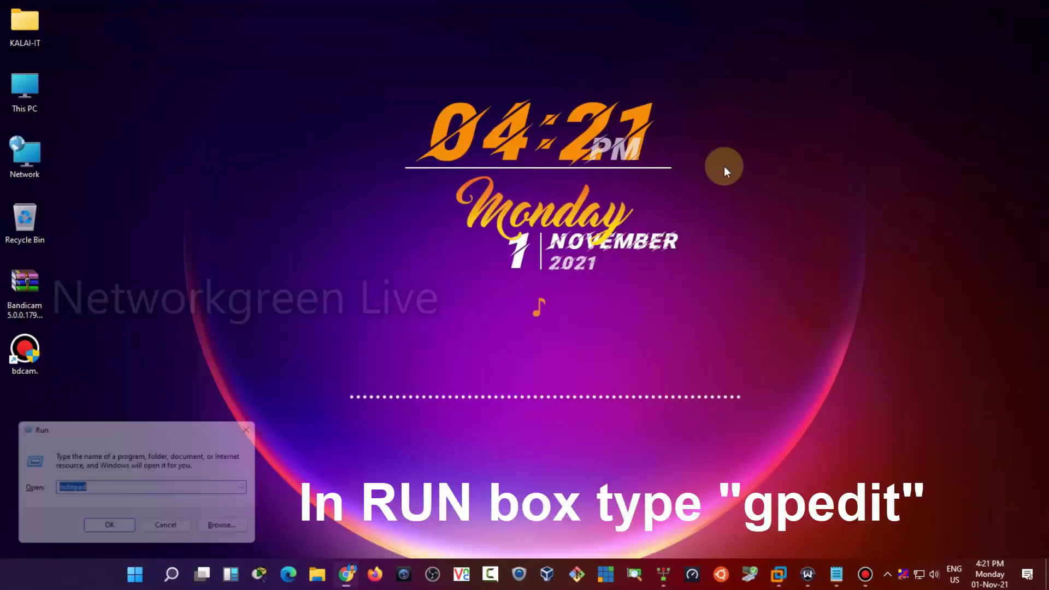
text(gpedit.msc)
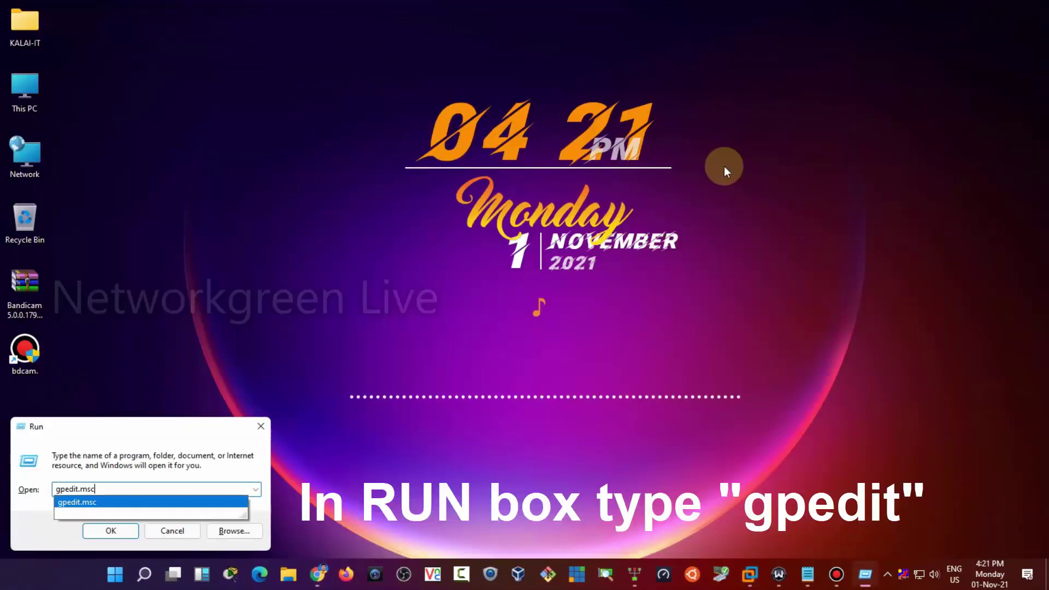
key(Return)
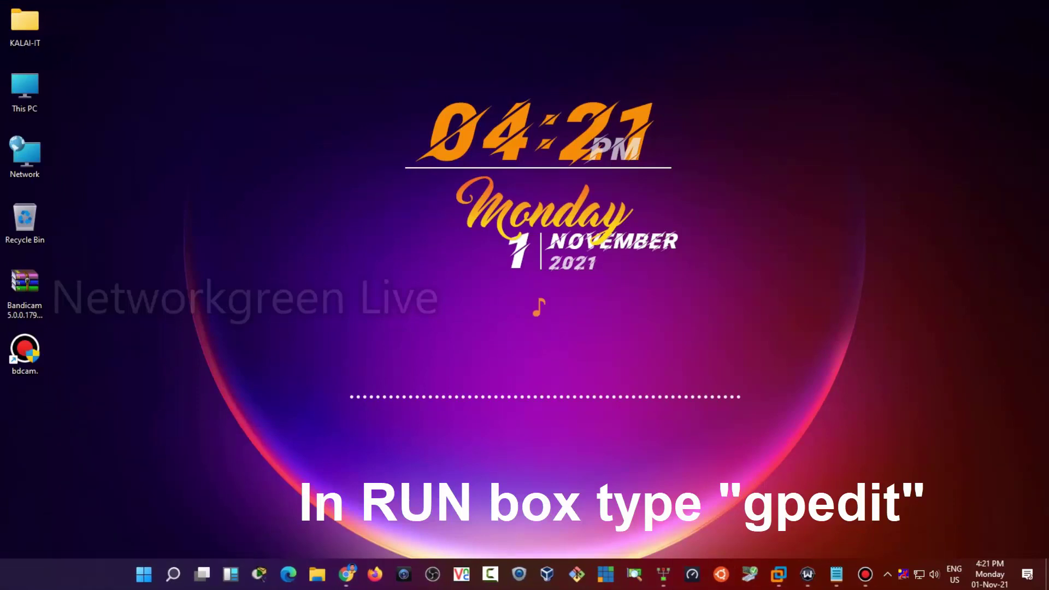
click(553, 110)
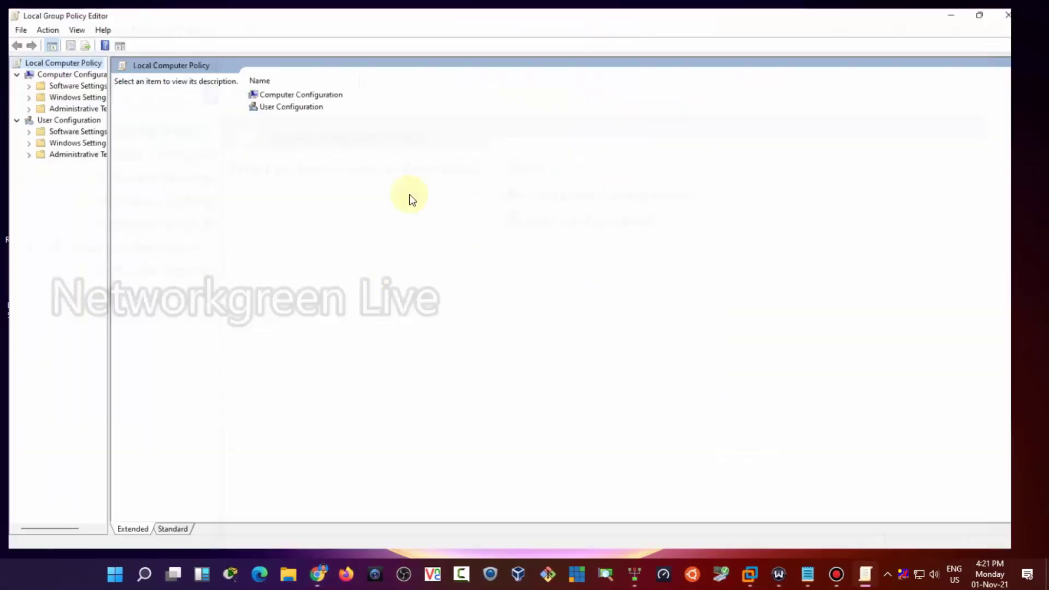
drag(104, 189, 232, 200)
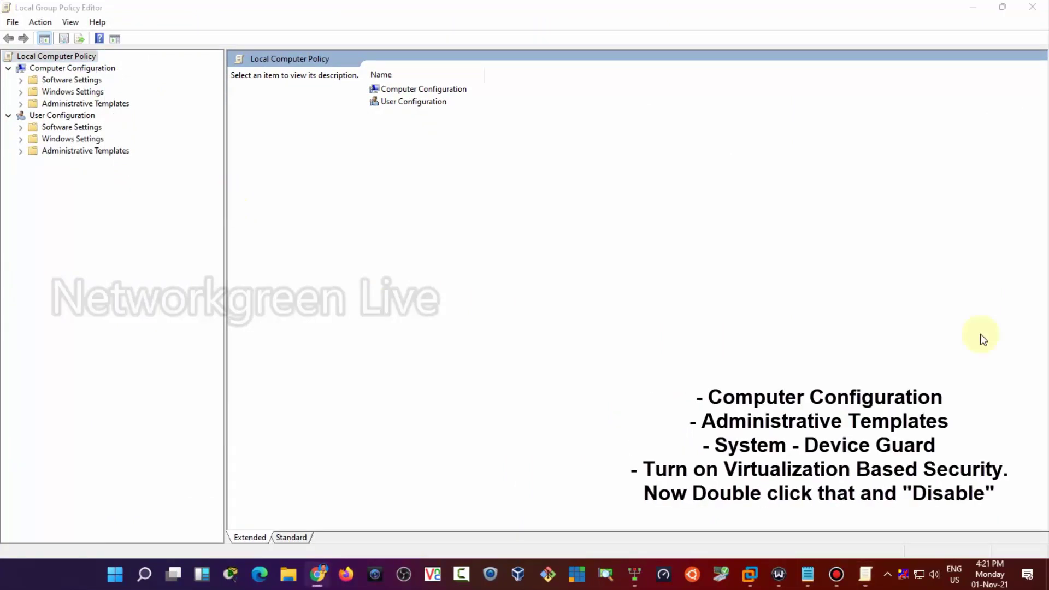
Show the Device Guard policies under Computer Configuration, Administrative Templates, System
click(71, 104)
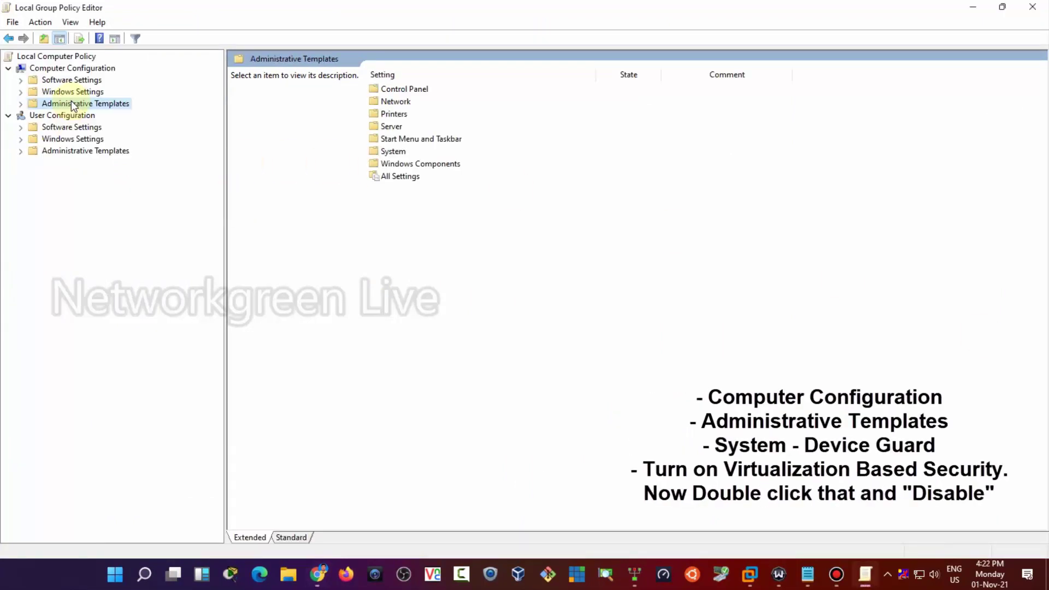
click(21, 103)
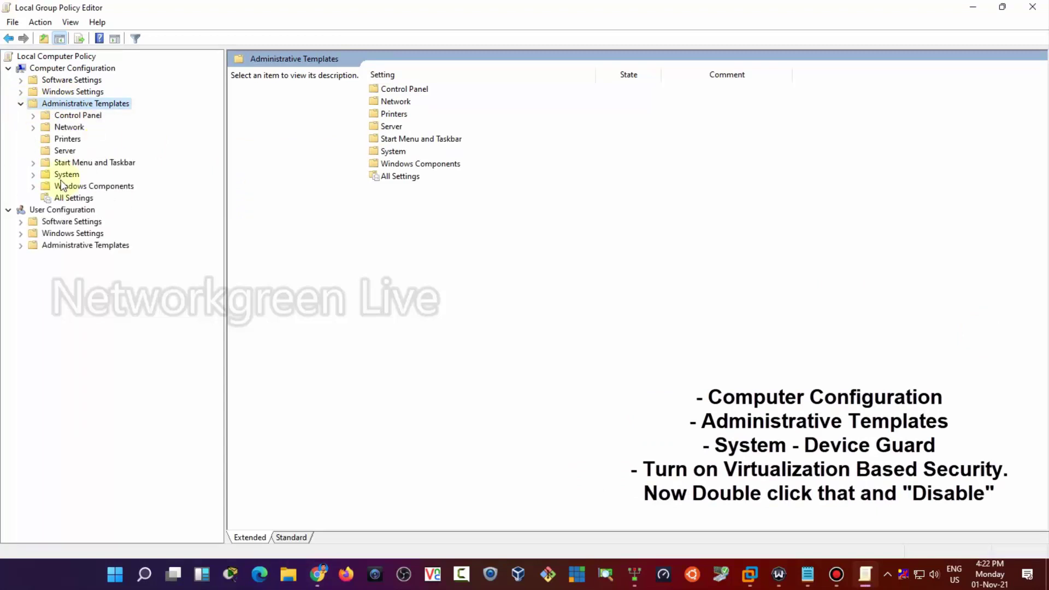
double_click(391, 153)
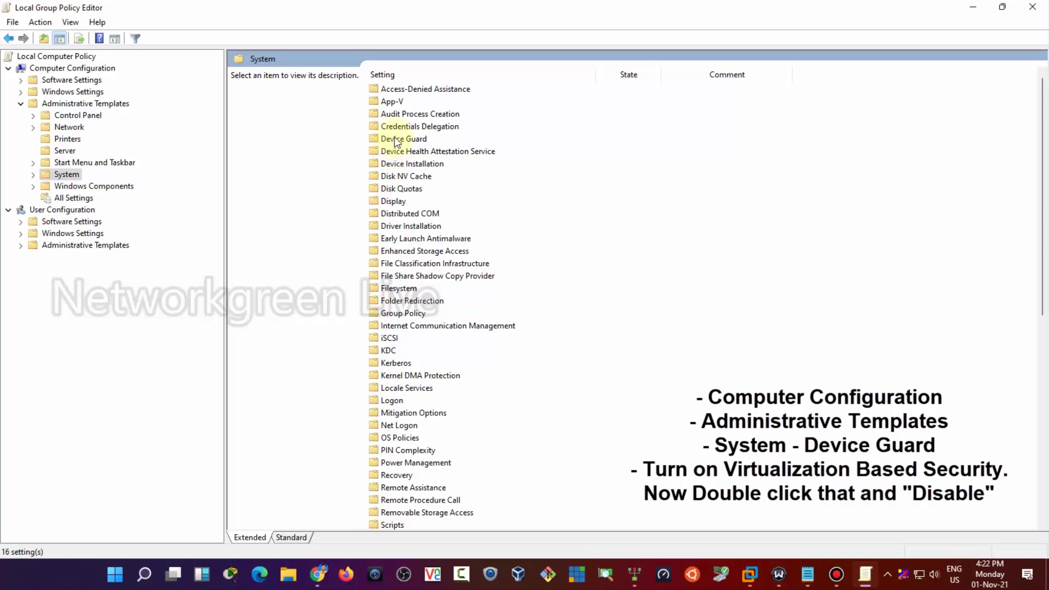
double_click(403, 139)
Set the Turn On Virtualization Based Security policy to Disabled and apply it
double_click(412, 103)
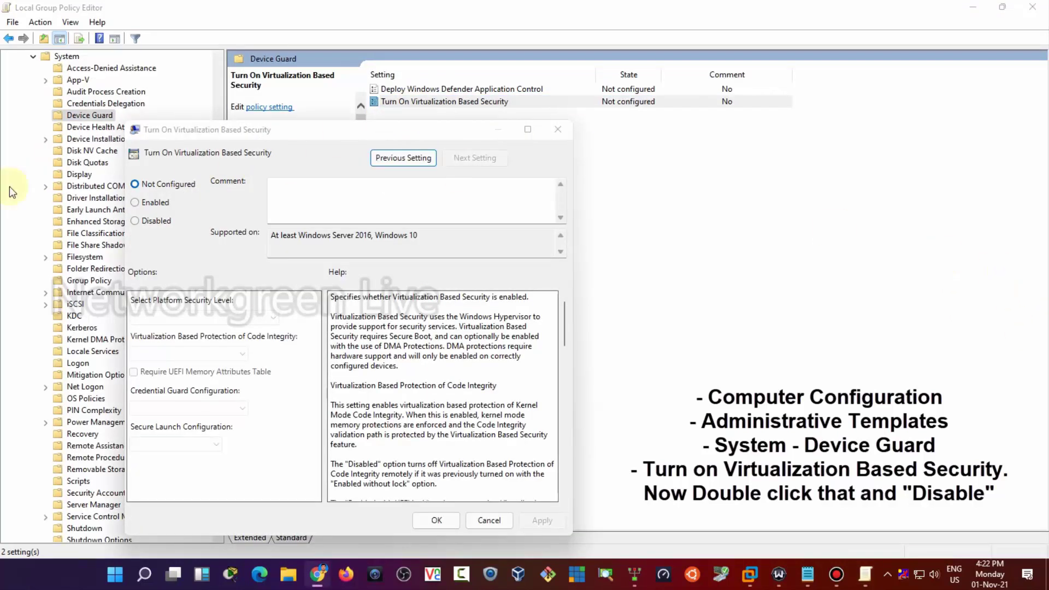
click(142, 221)
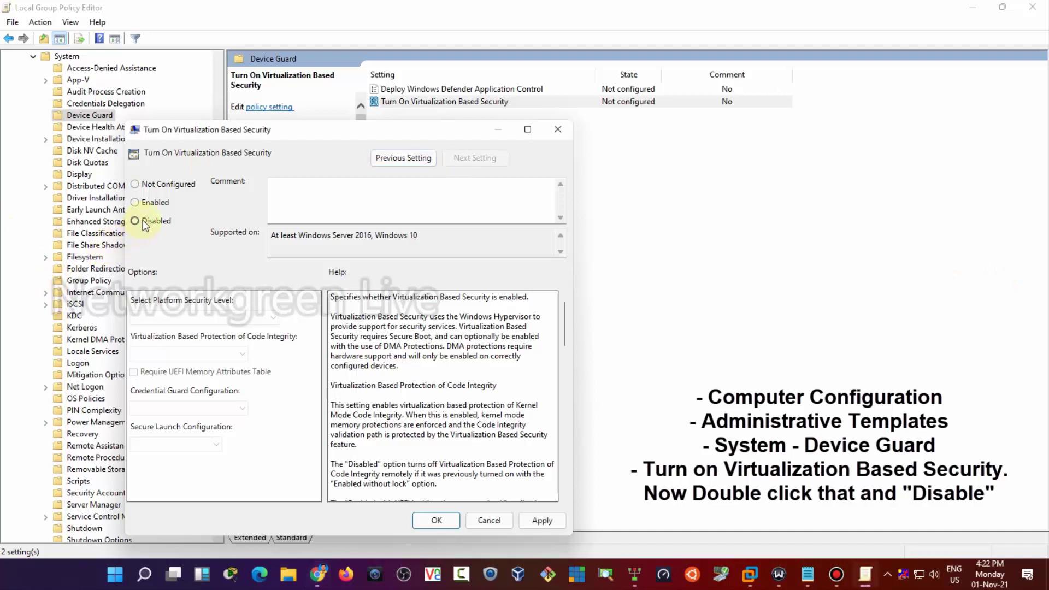
click(542, 520)
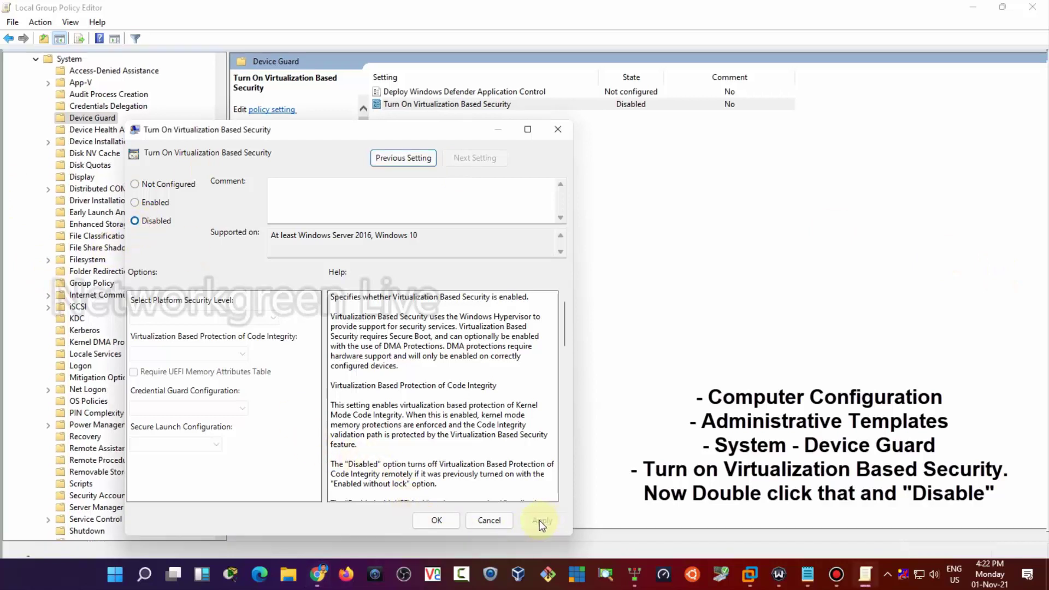
click(437, 520)
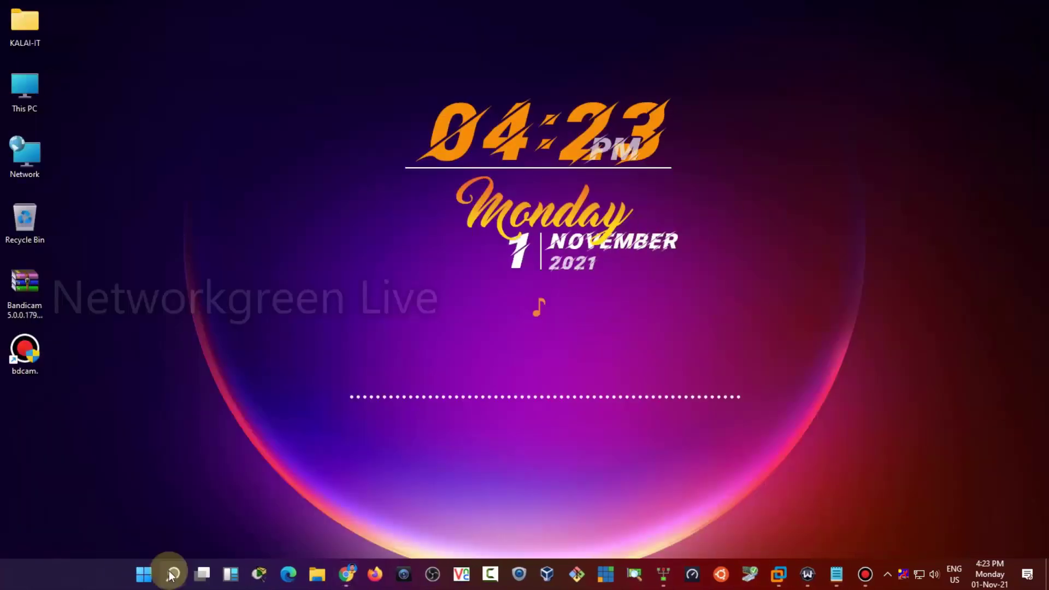
Force a group policy update with gpupdate /force in a Command Prompt run as administrator, and close that window
click(172, 573)
text(cm)
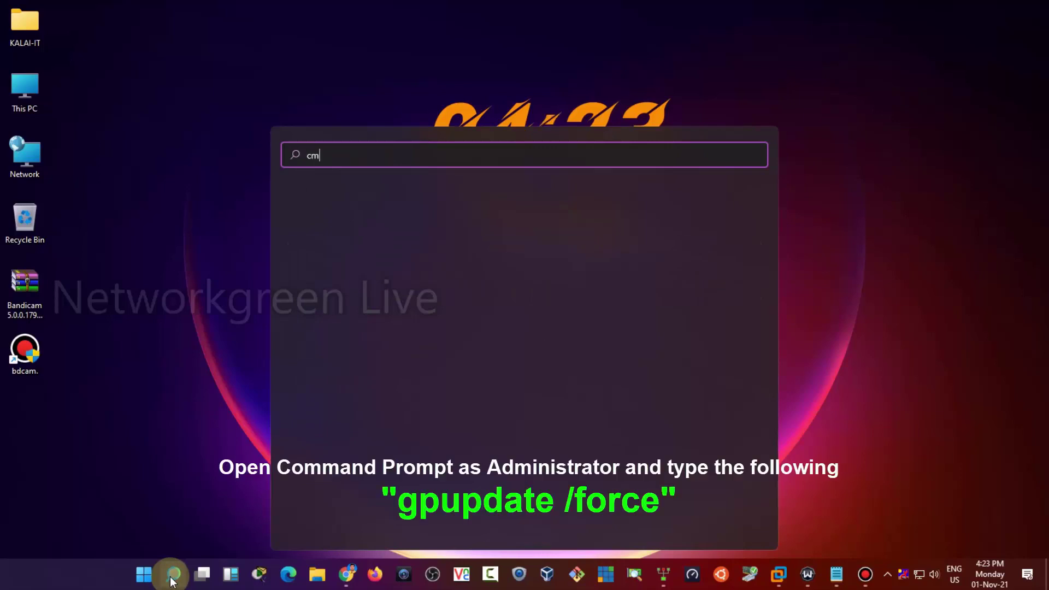
text(d)
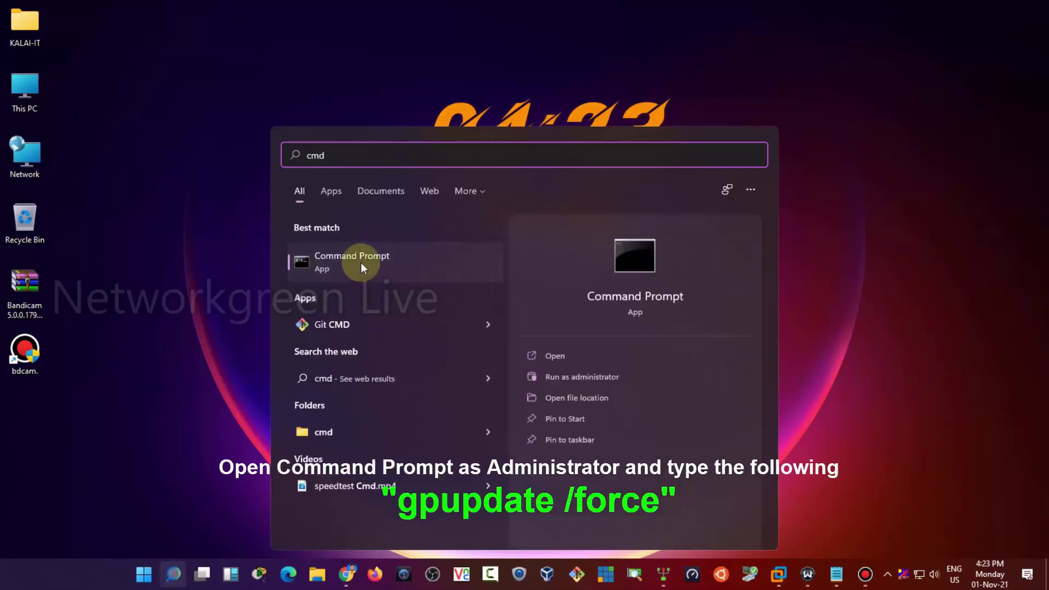
click(590, 376)
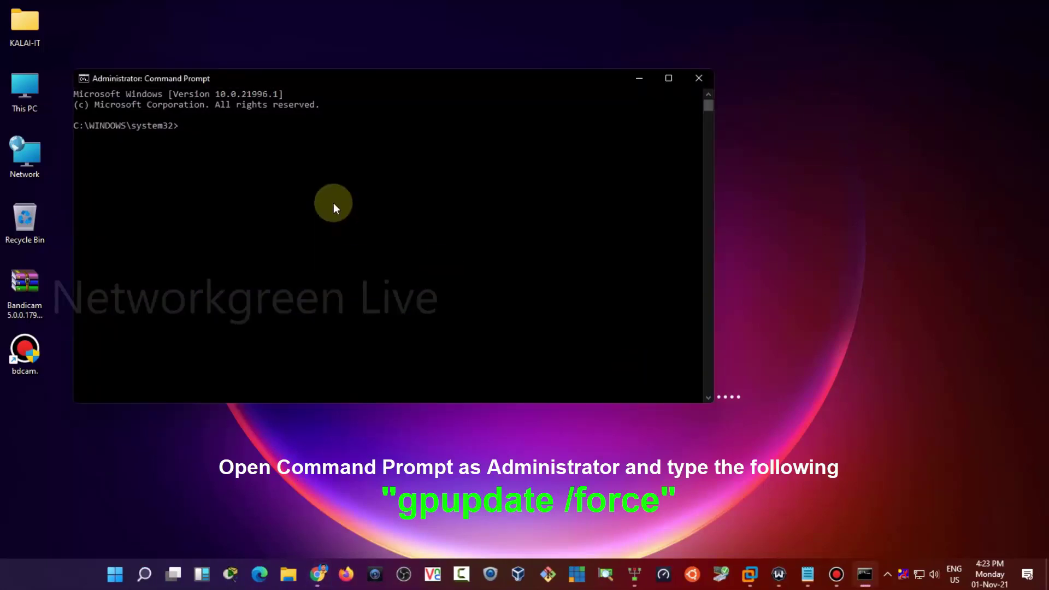
text(gpupdate /force)
key(Return)
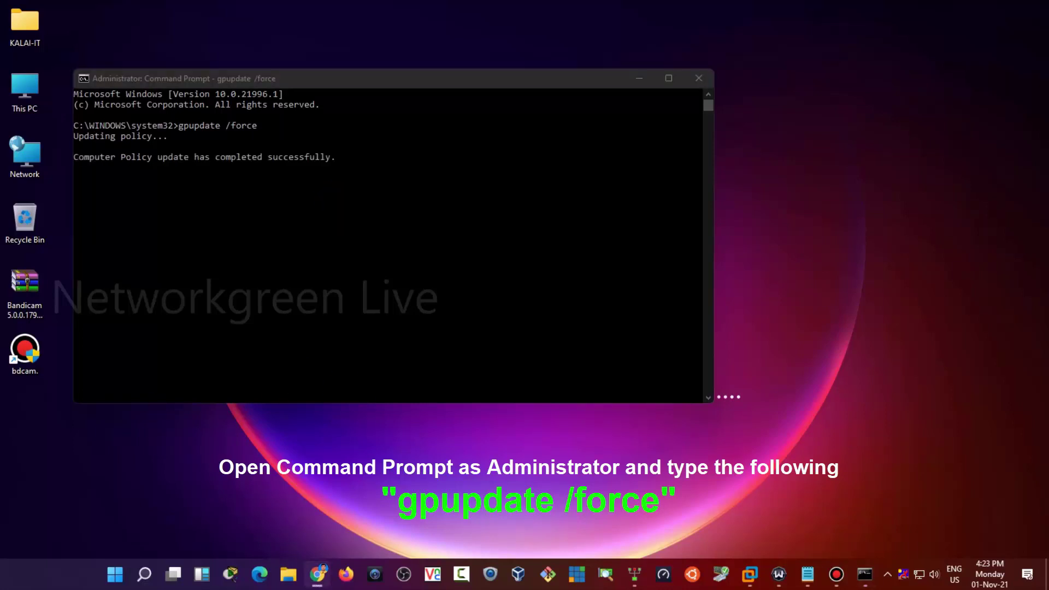
click(698, 78)
Search Windows for regedit and run the Registry Editor as administrator
click(172, 573)
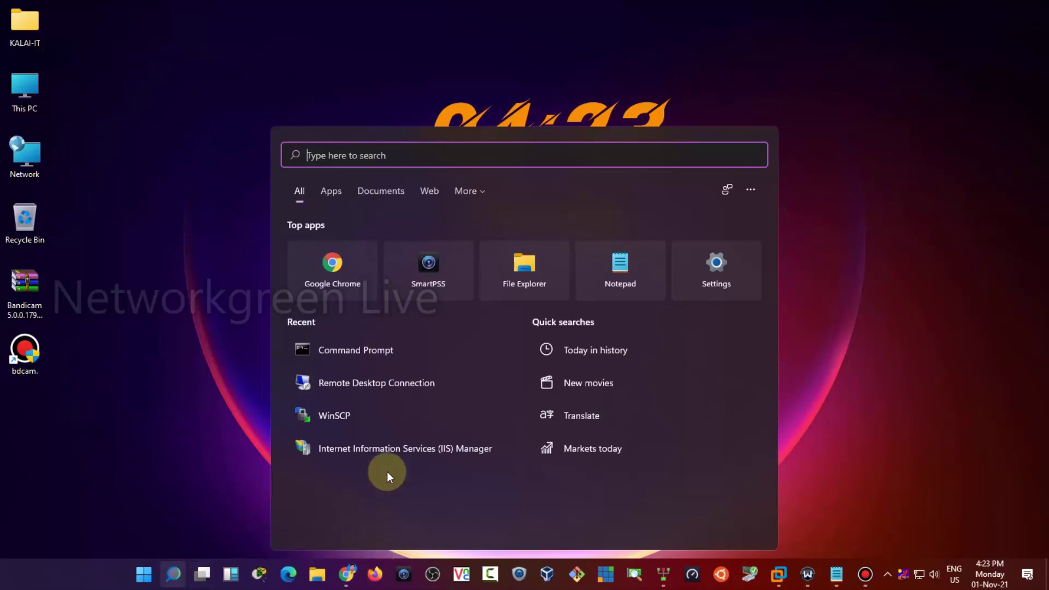
text(r)
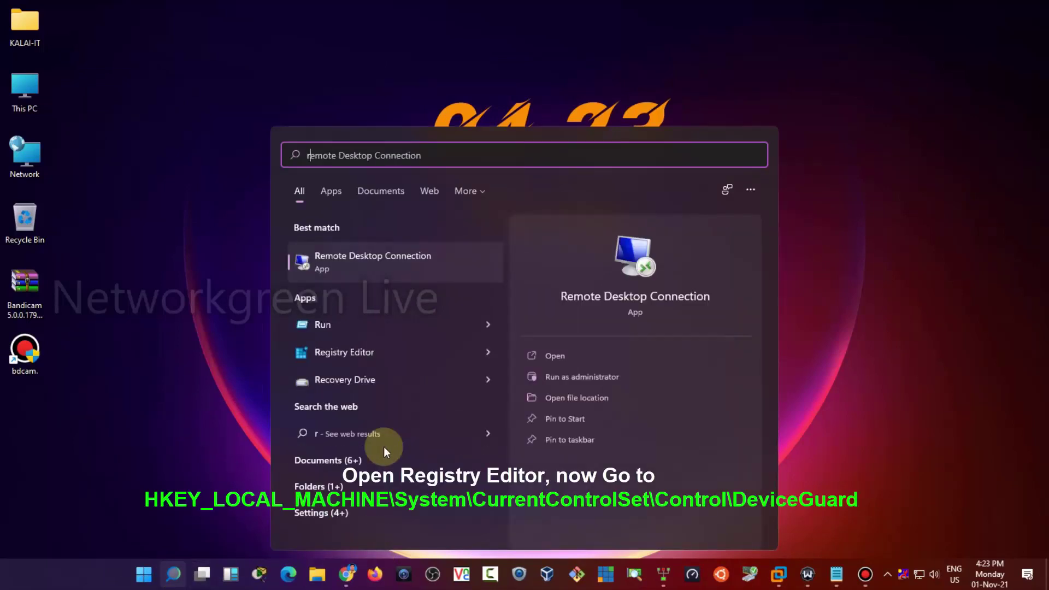
text(egedit)
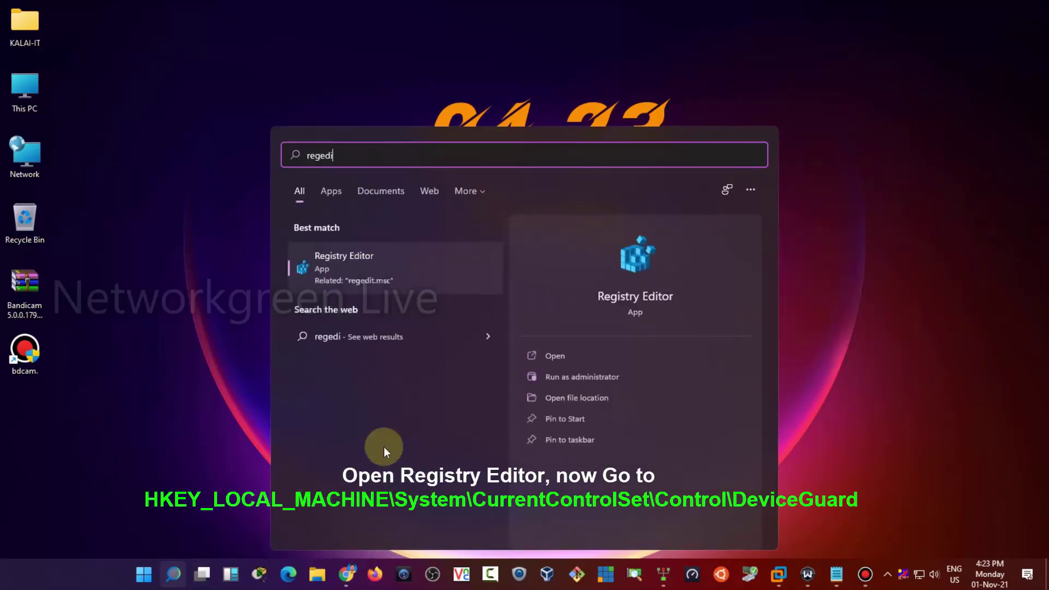
click(569, 377)
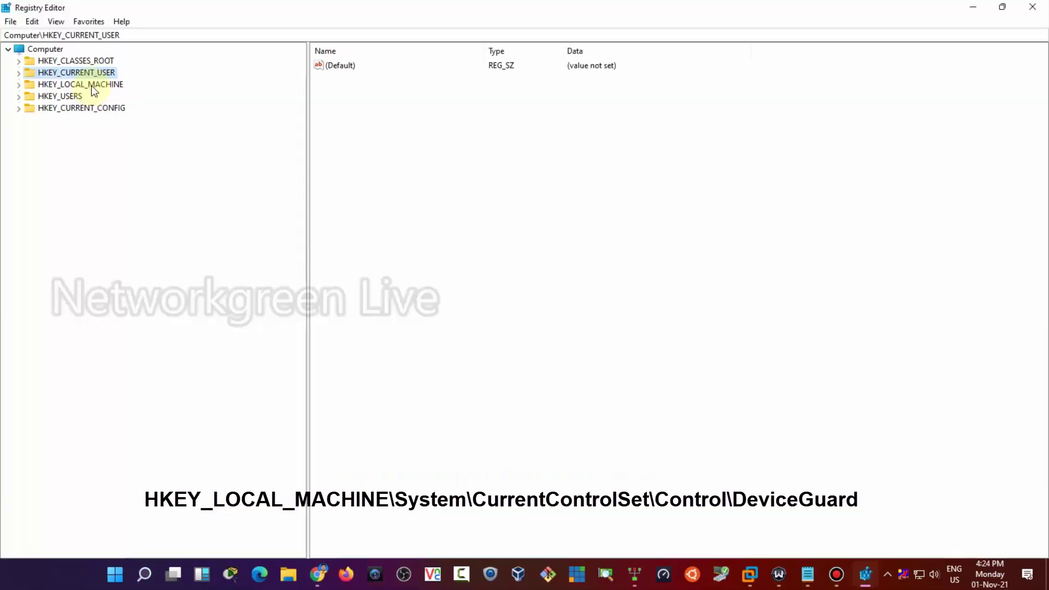
Go to the registry key HKEY_LOCAL_MACHINE\SYSTEM\CurrentControlSet\Control\DeviceGuard and expand it
click(91, 85)
click(19, 86)
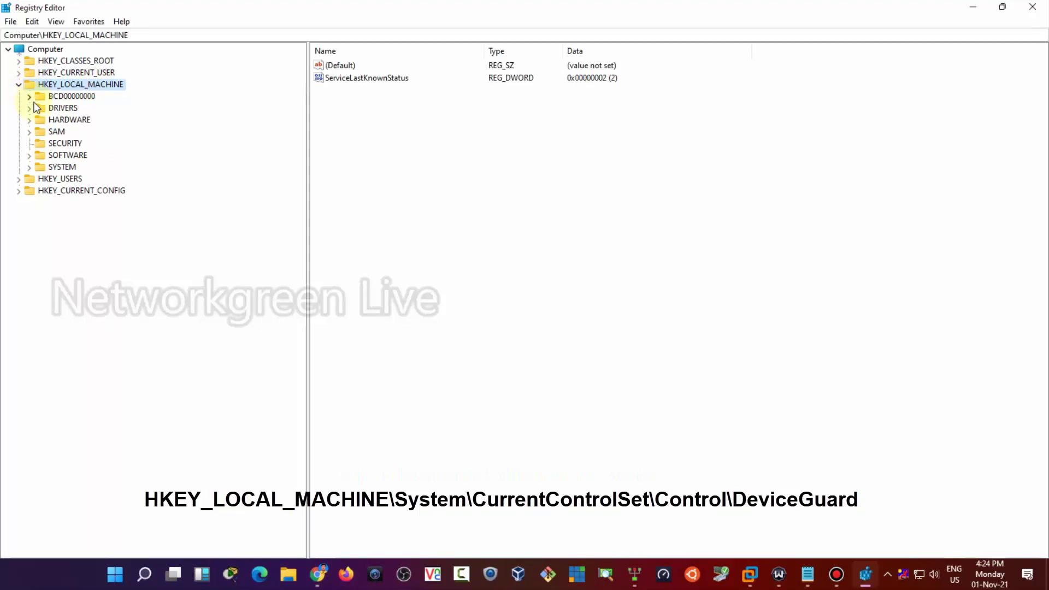
click(29, 168)
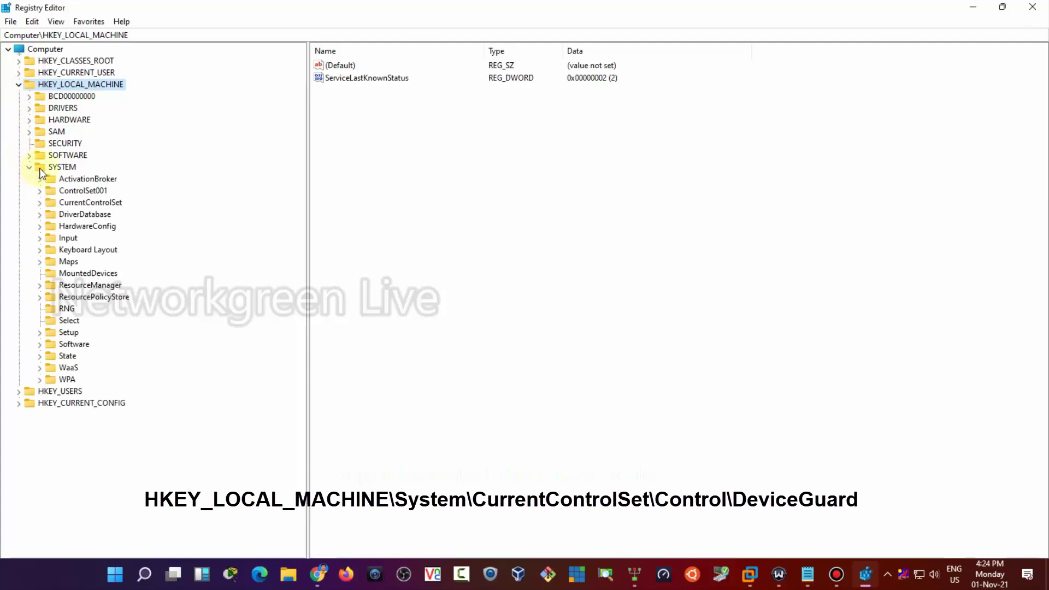
click(40, 203)
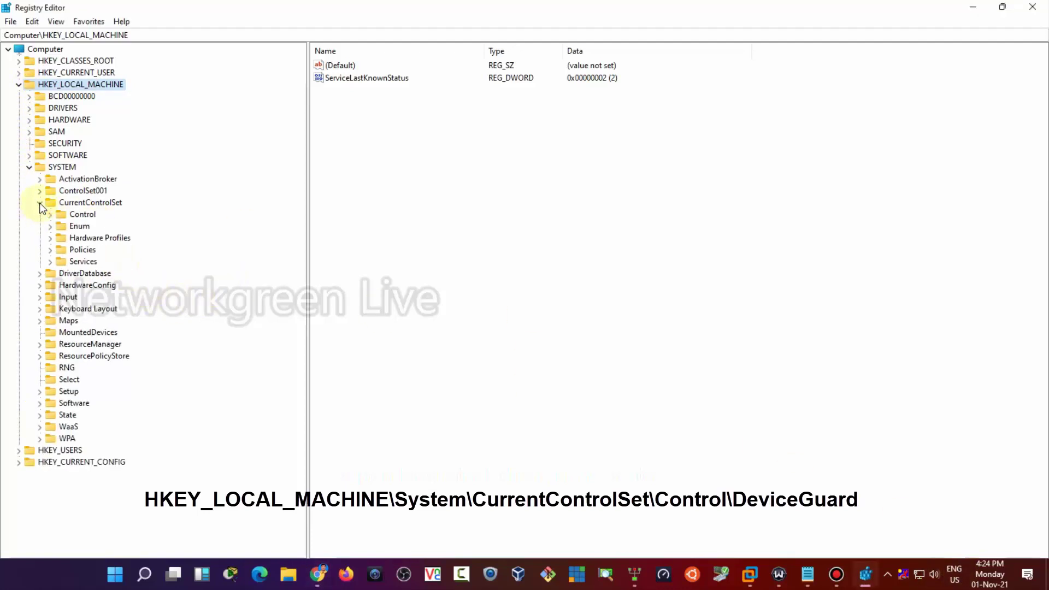
click(80, 215)
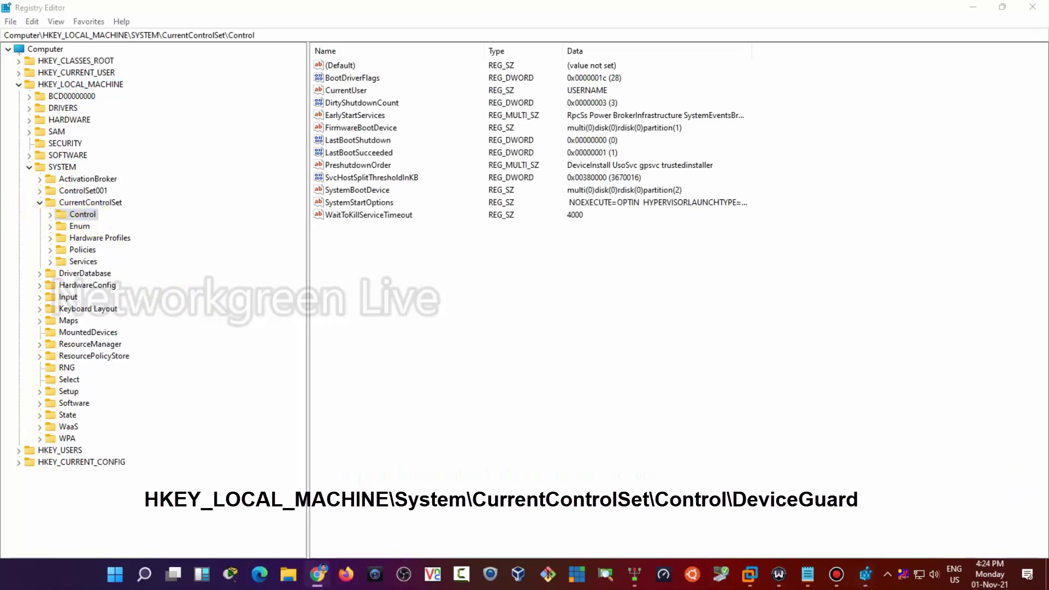
click(51, 214)
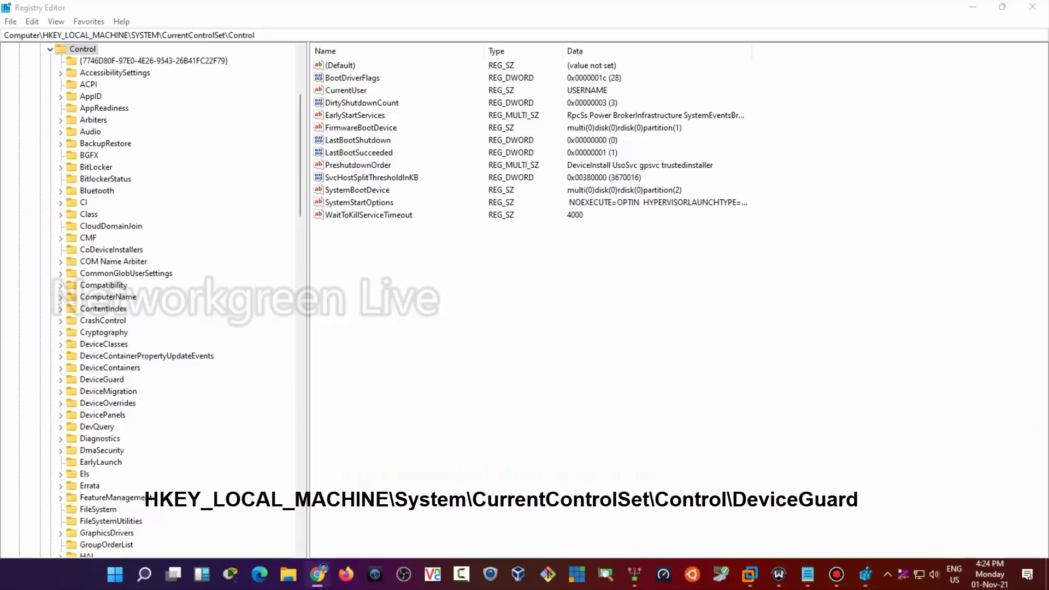
click(109, 381)
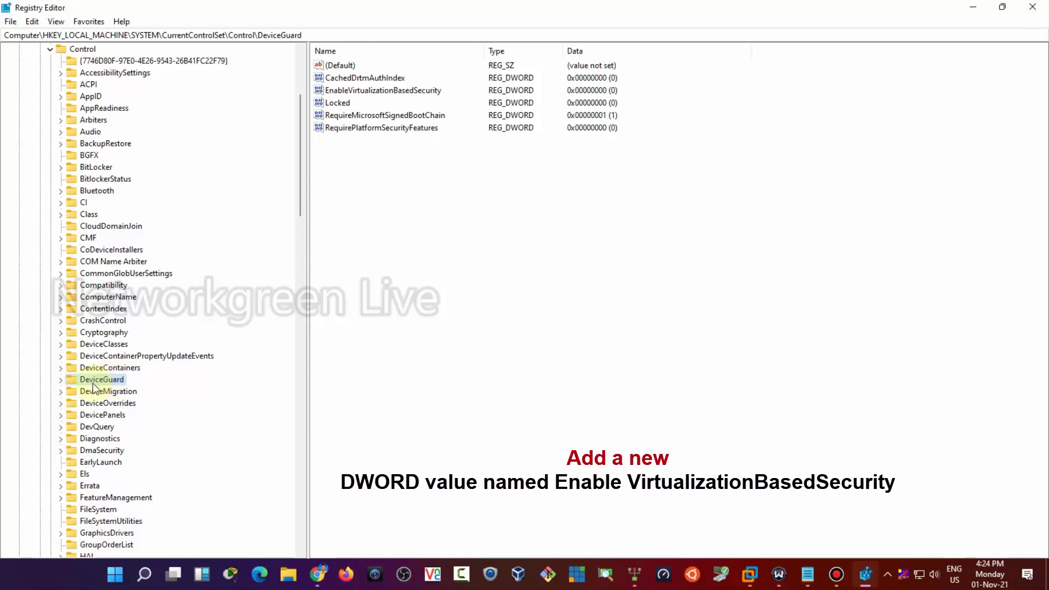
click(61, 381)
click(101, 392)
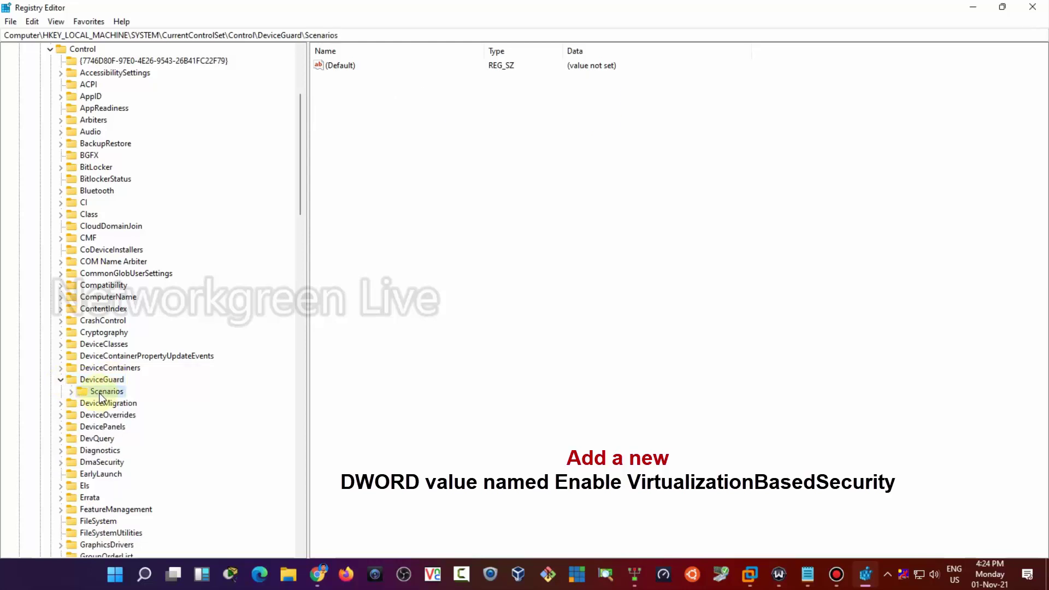
click(101, 379)
Switch to the Notepad notes, copy the value name EnableVirtualizationBasedSecurity from instruction 3, and minimize the notes
key(alt+Tab)
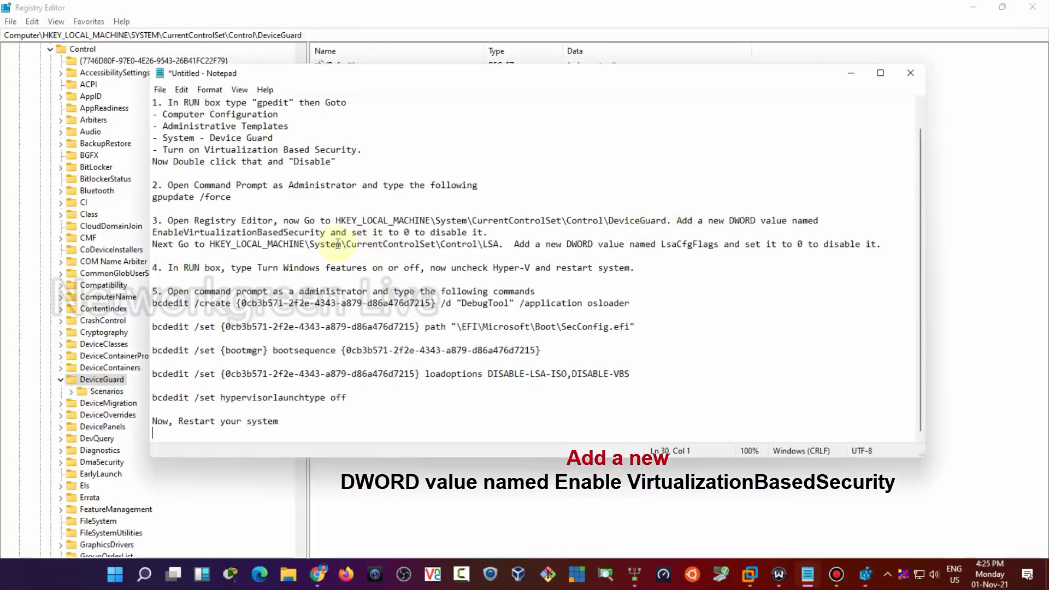
drag(326, 234, 153, 234)
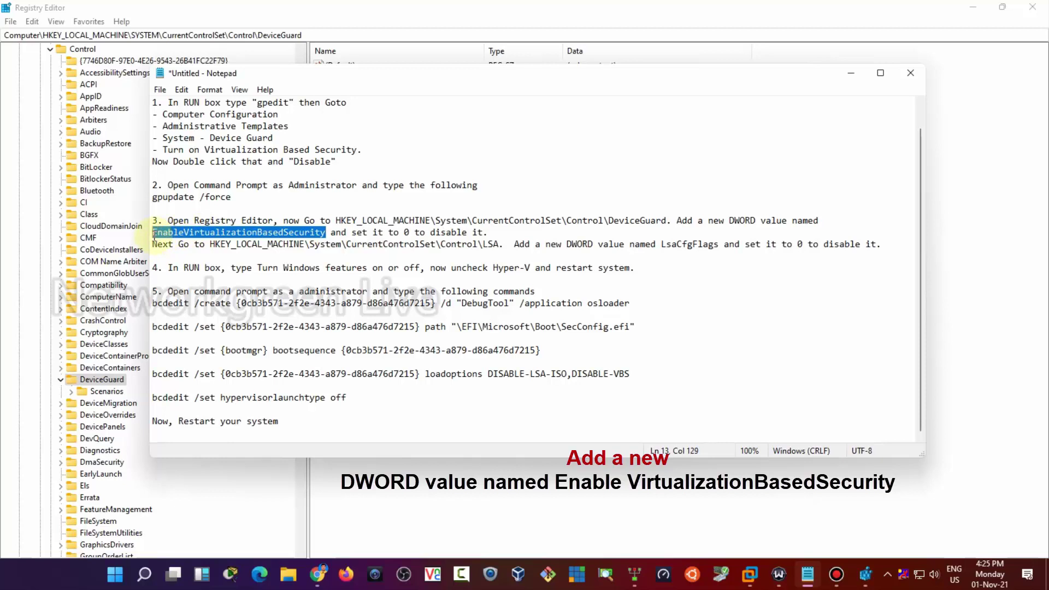
right_click(247, 232)
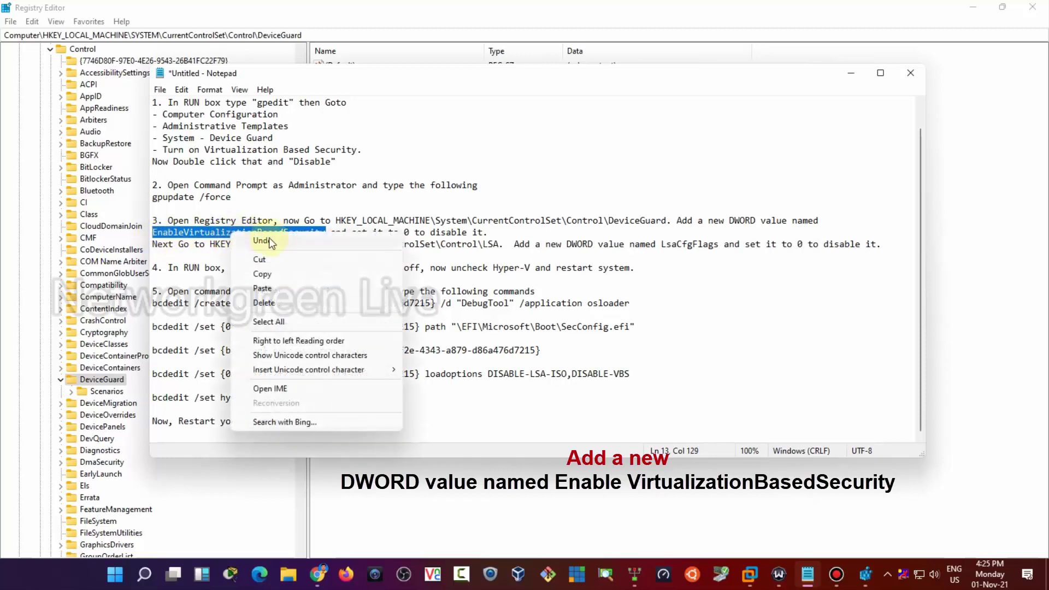
click(265, 273)
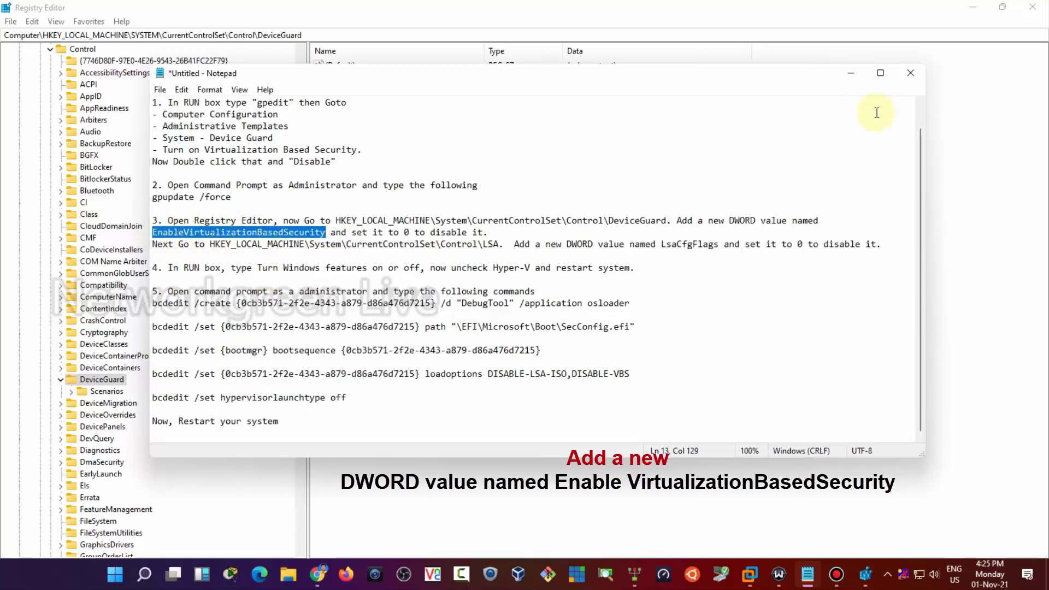
click(851, 73)
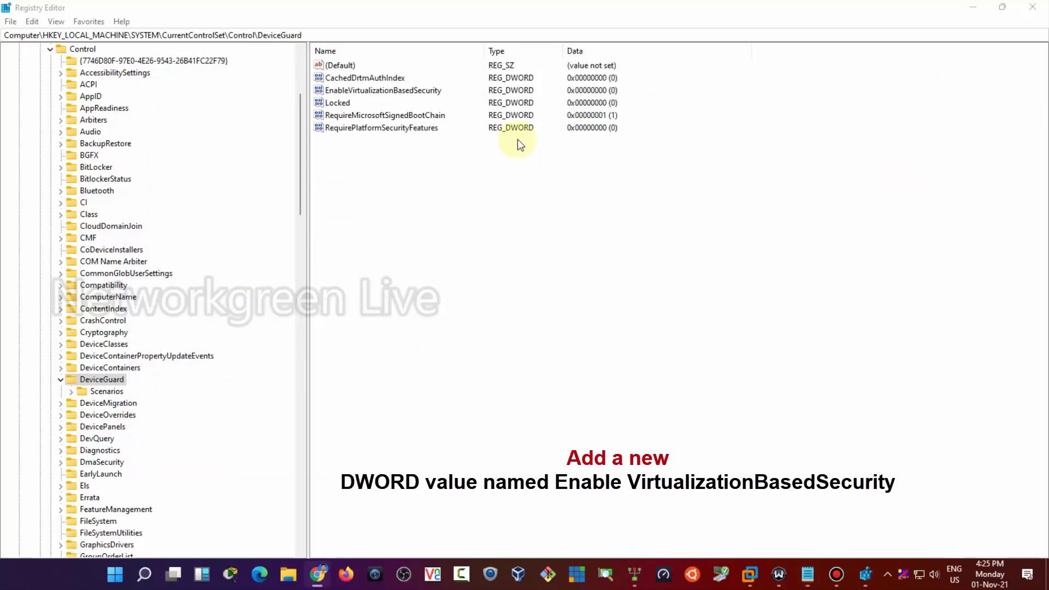
Add a DWORD (32-bit) value named EnableVirtualizationBasedSecurity to the DeviceGuard\Scenarios key and confirm its data as 0
click(120, 393)
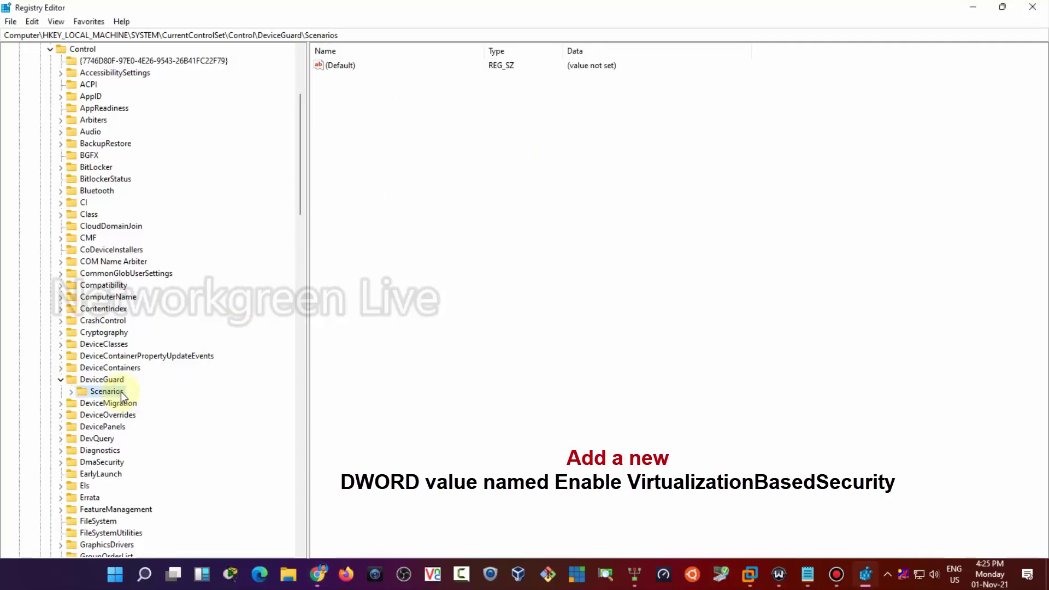
right_click(336, 124)
mouse_move(385, 132)
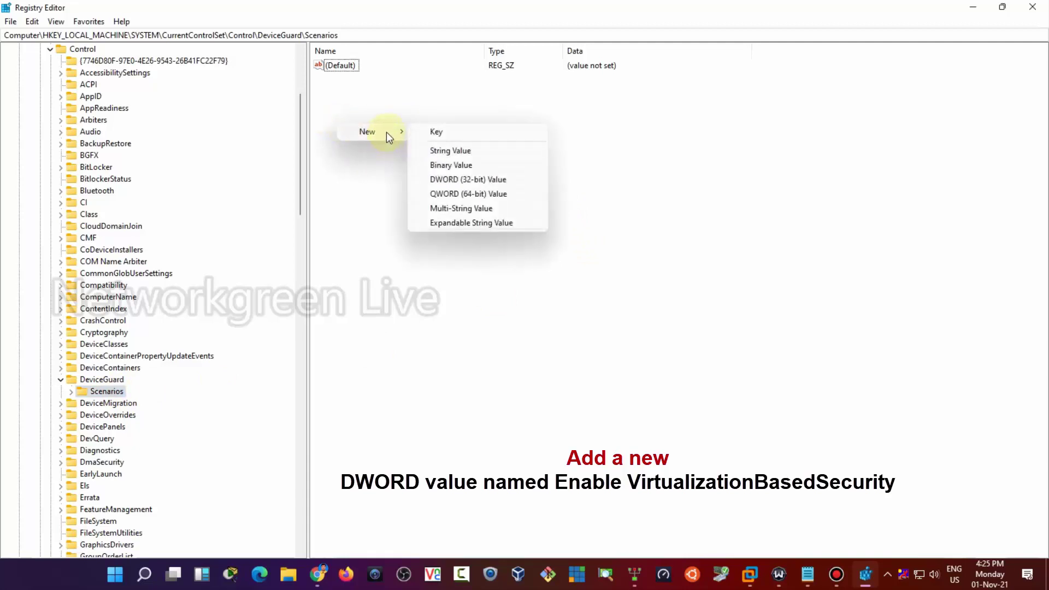
click(468, 179)
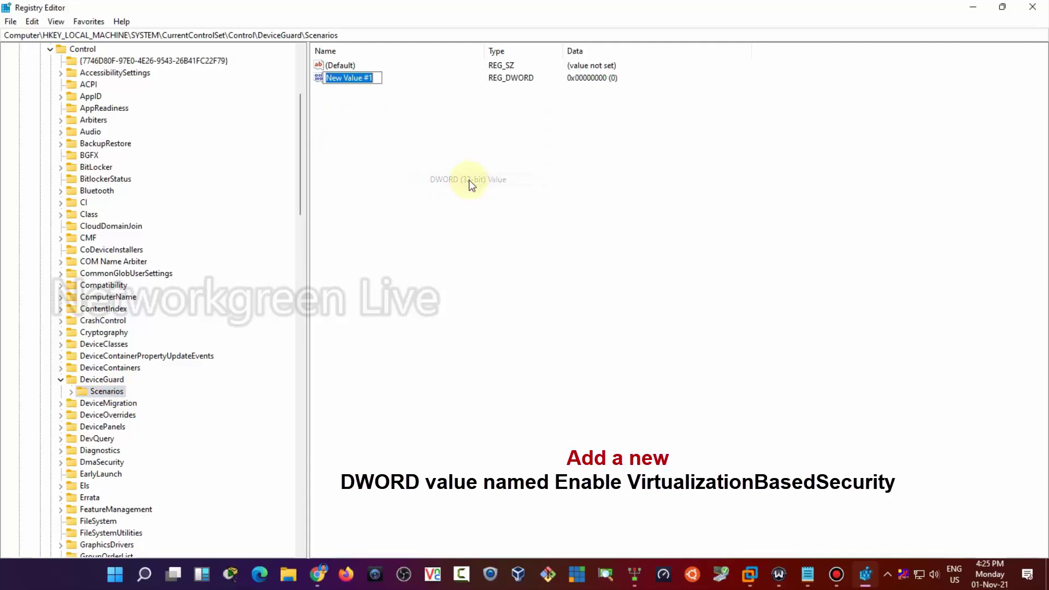
key(ctrl+v)
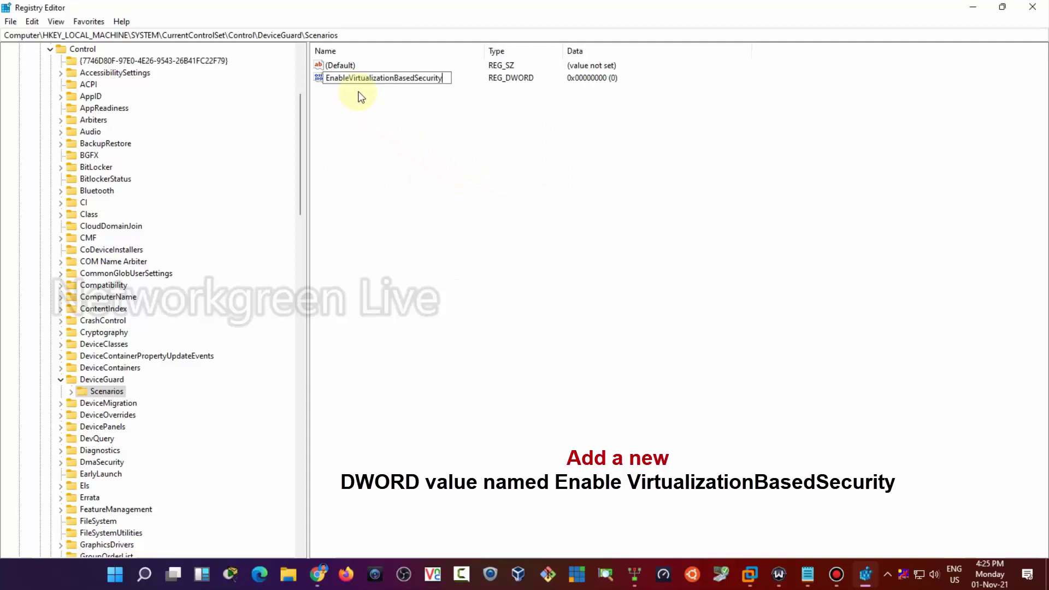
key(Return)
double_click(409, 78)
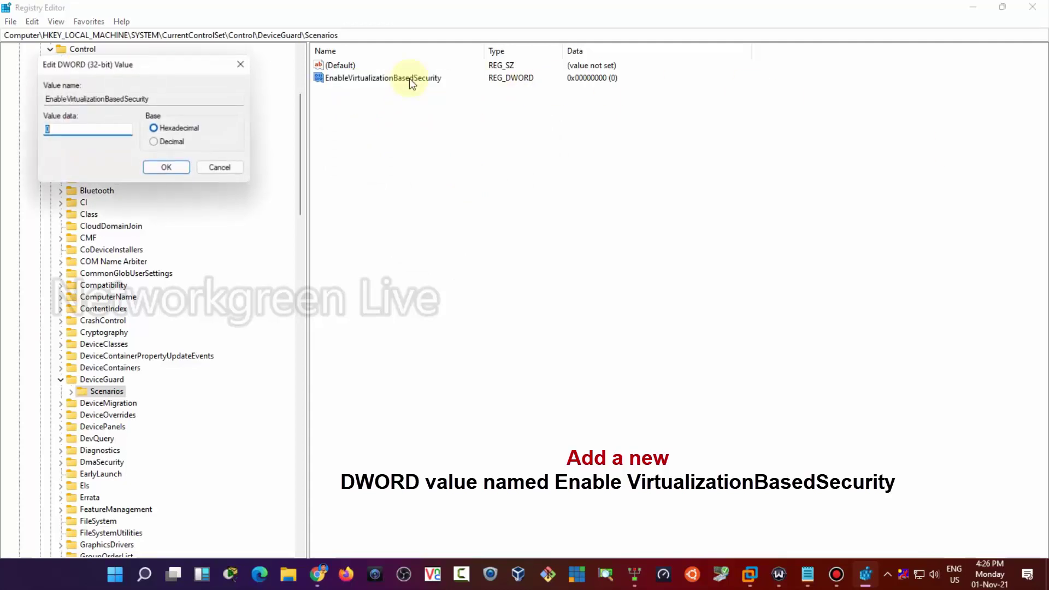
click(75, 132)
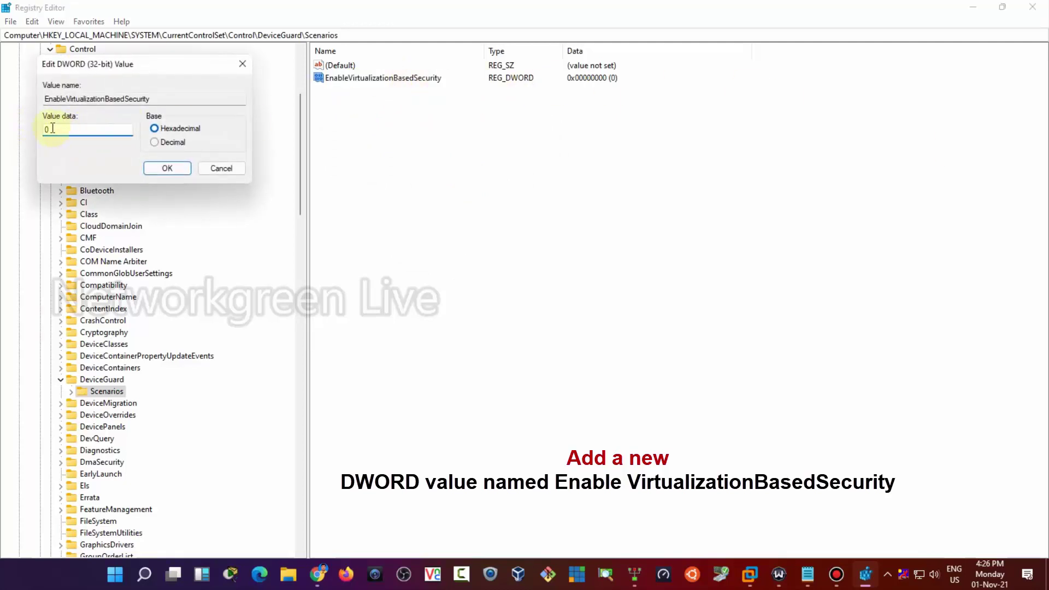
click(167, 168)
Go to the registry key HKEY_LOCAL_MACHINE\SYSTEM\CurrentControlSet\Control\Lsa and bring up the Notepad notes to check the instruction for it
scroll(298, 240, down, 5)
drag(298, 240, 298, 282)
click(80, 381)
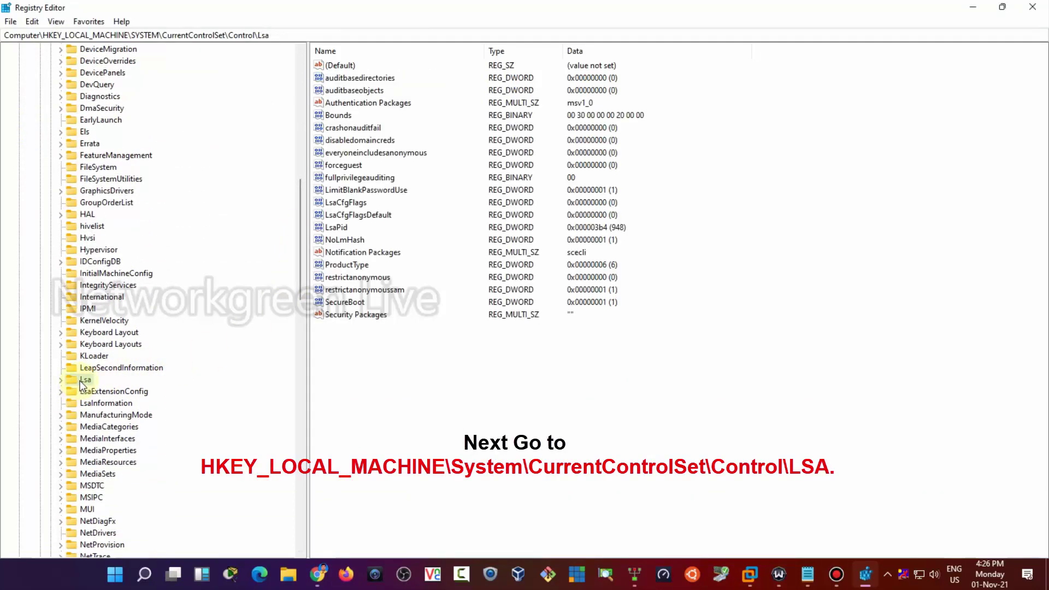
click(808, 573)
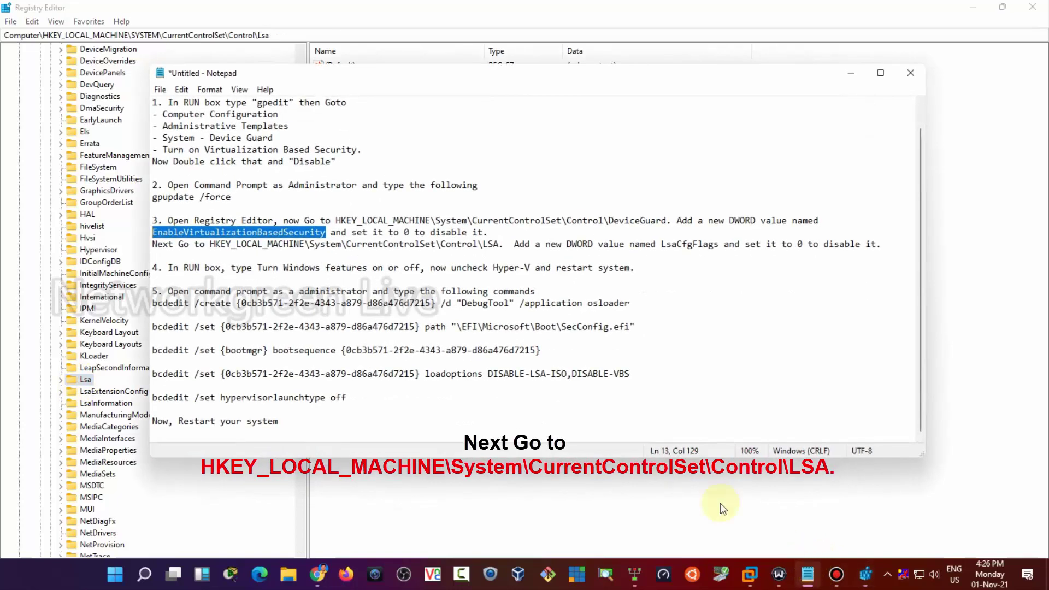
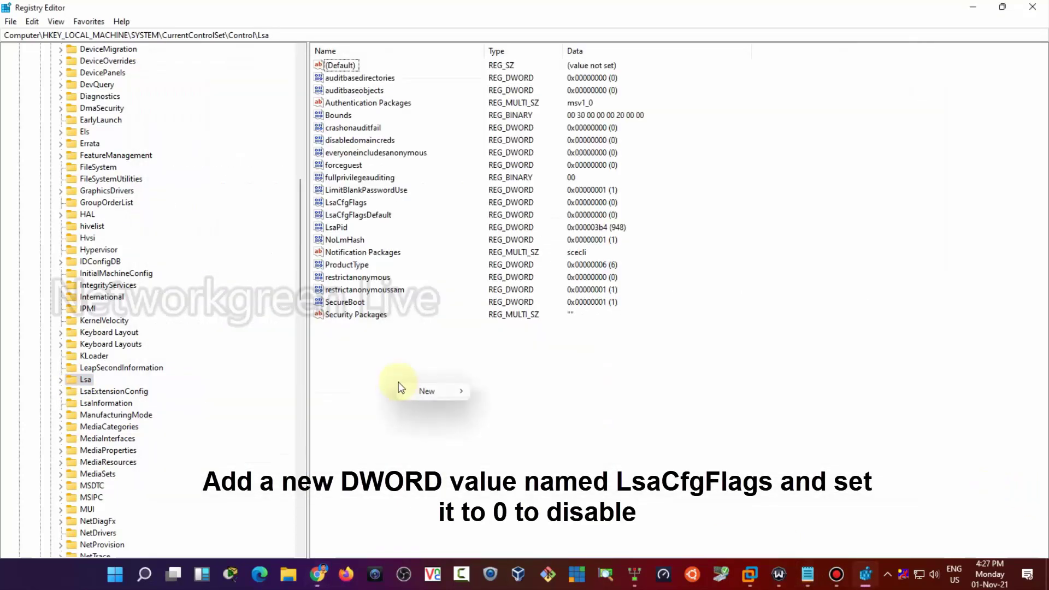
Add a DWORD (32-bit) value named LsaCfgLfags to the Lsa key and open its data for editing
mouse_move(427, 395)
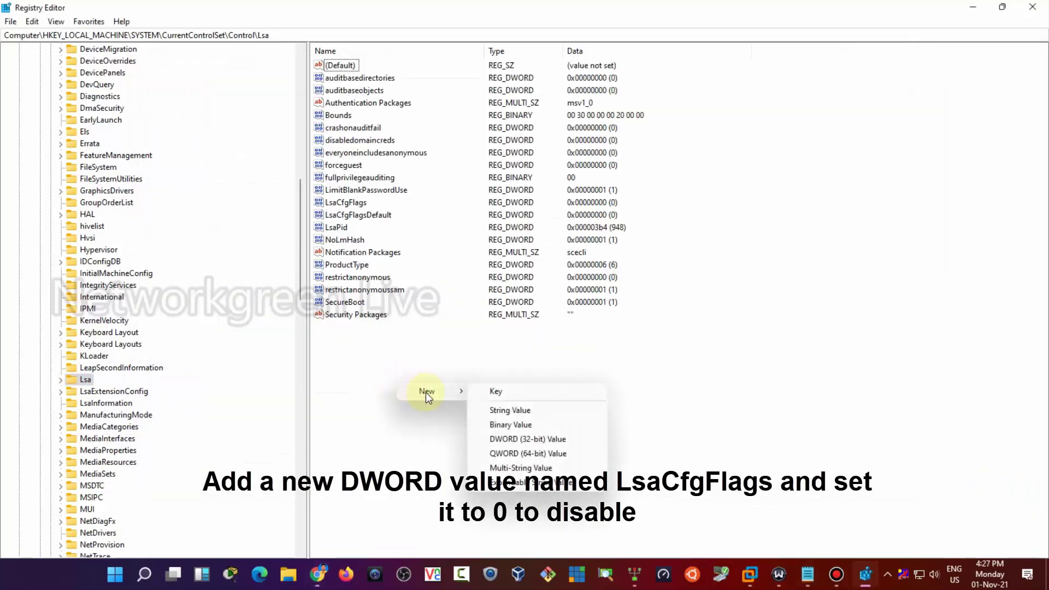
click(521, 439)
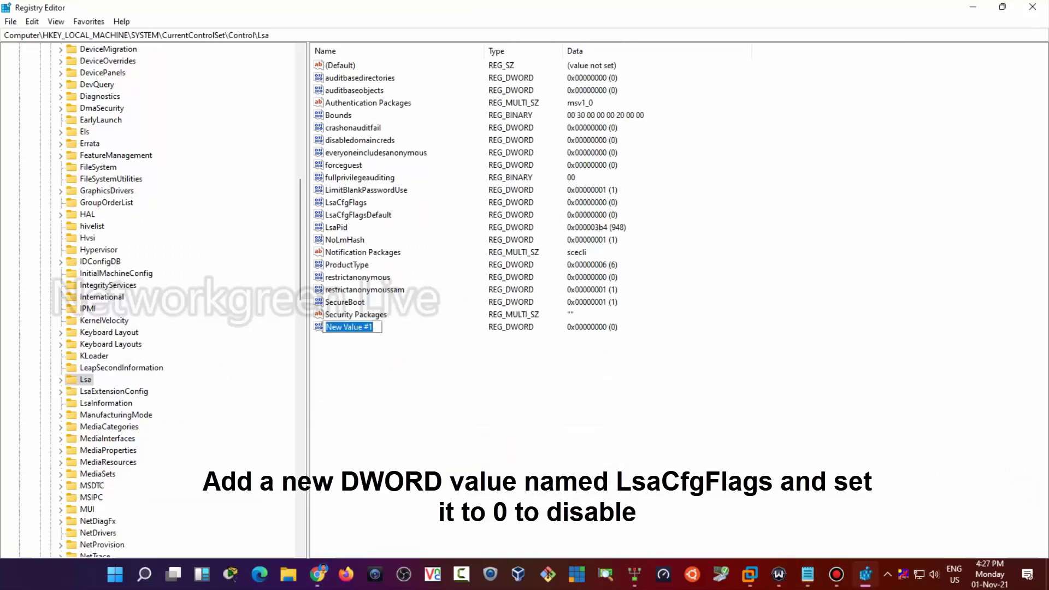
text(Lsa)
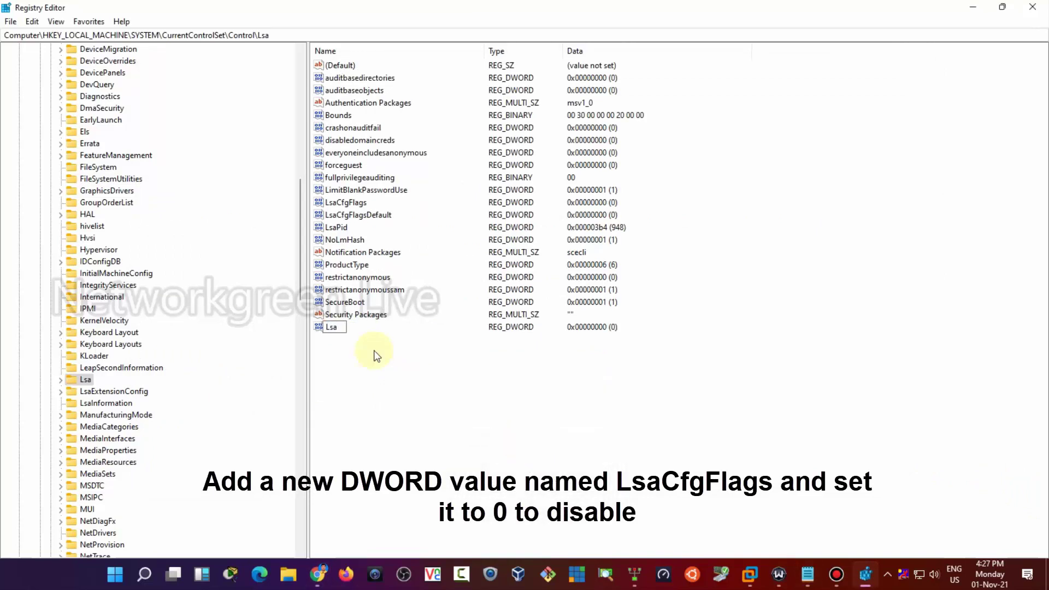
text(CfgLfags)
key(Return)
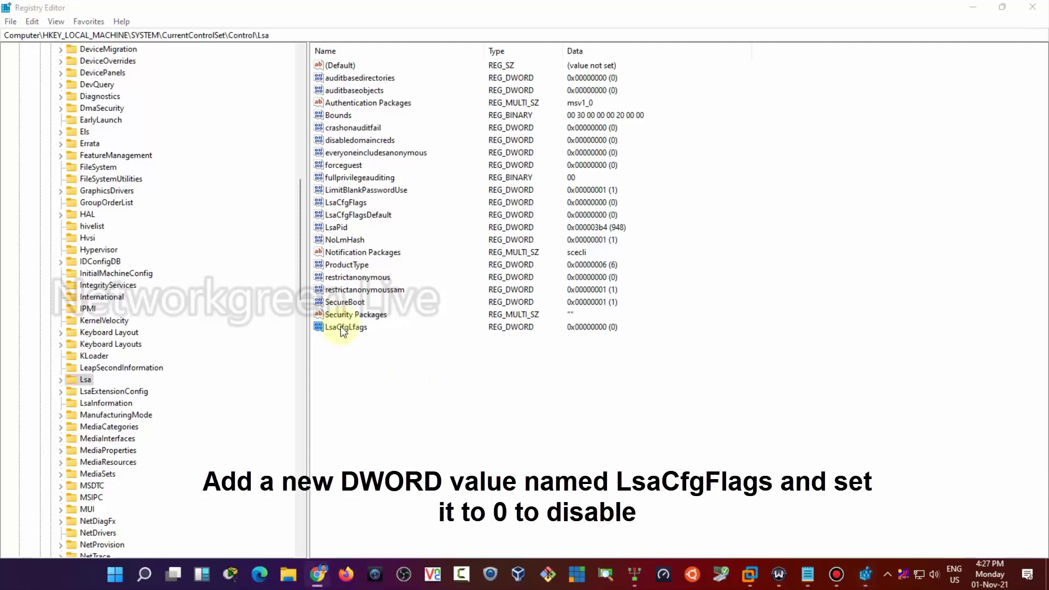
right_click(341, 326)
click(375, 337)
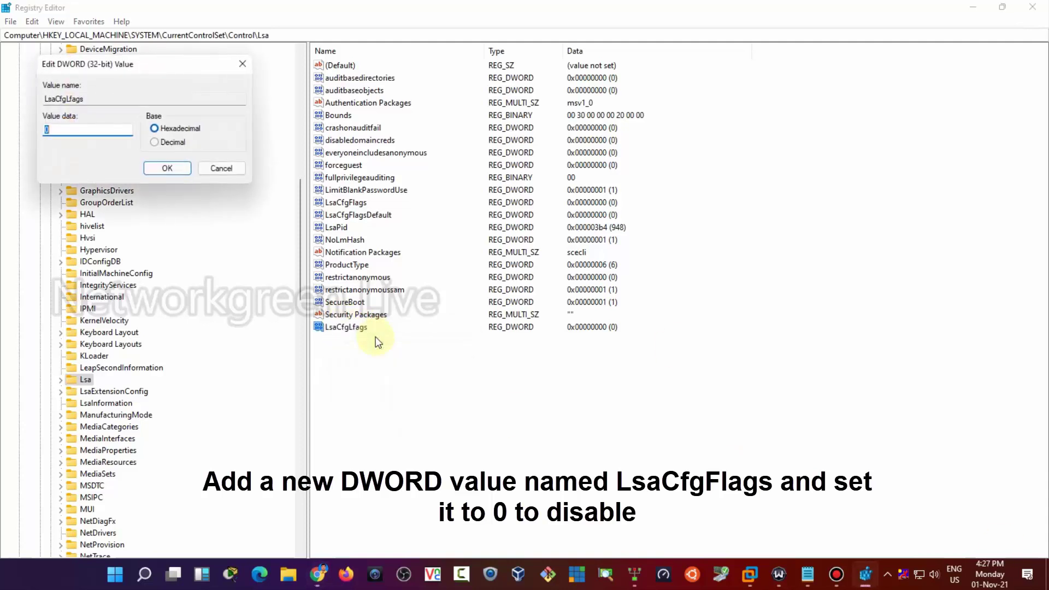
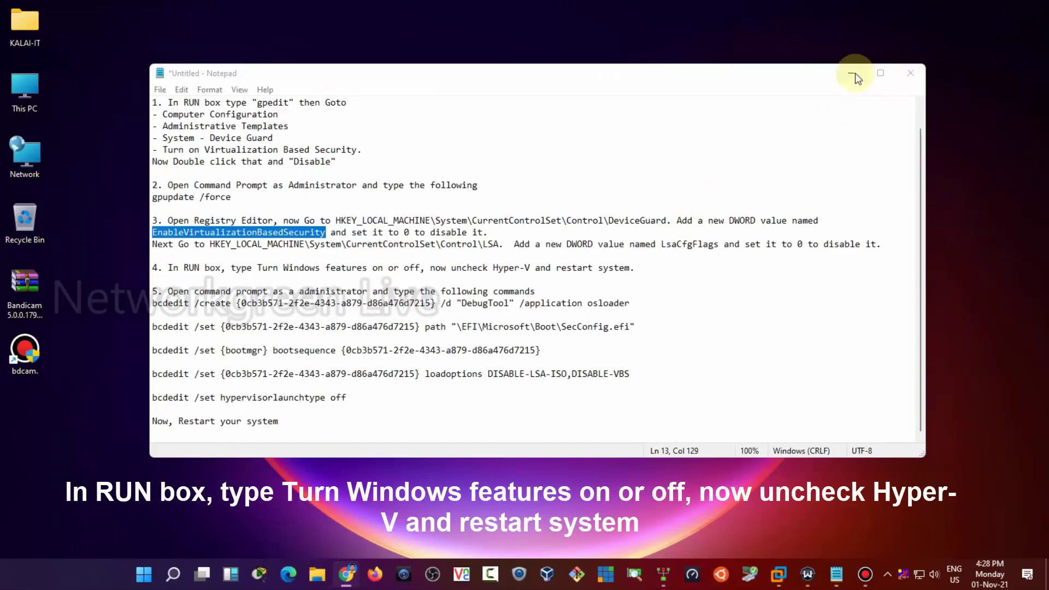
Minimize the Notepad notes and refresh the desktop
click(851, 72)
right_click(479, 217)
click(241, 181)
right_click(243, 184)
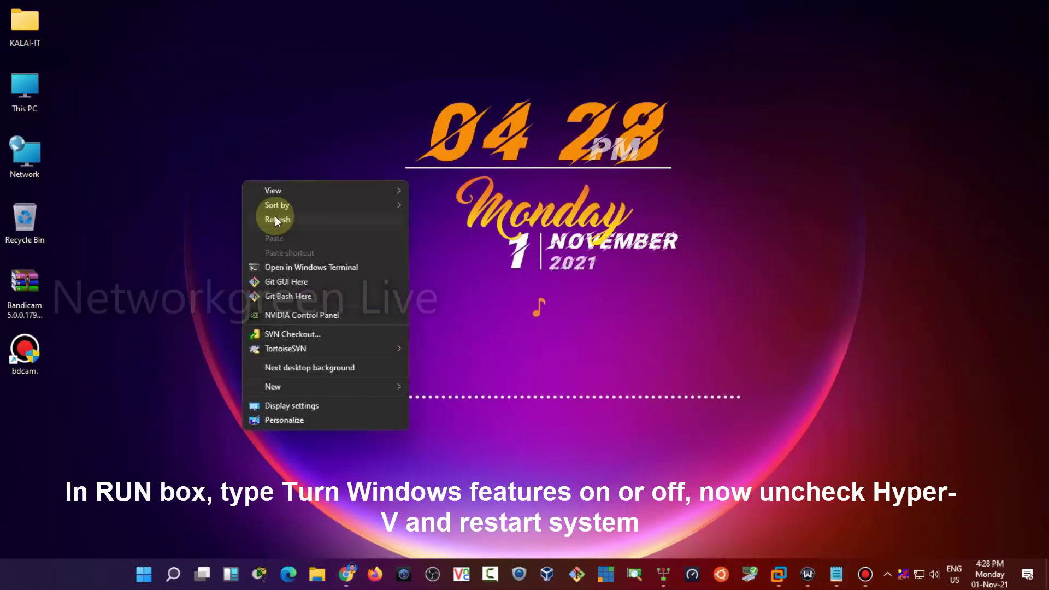
click(274, 217)
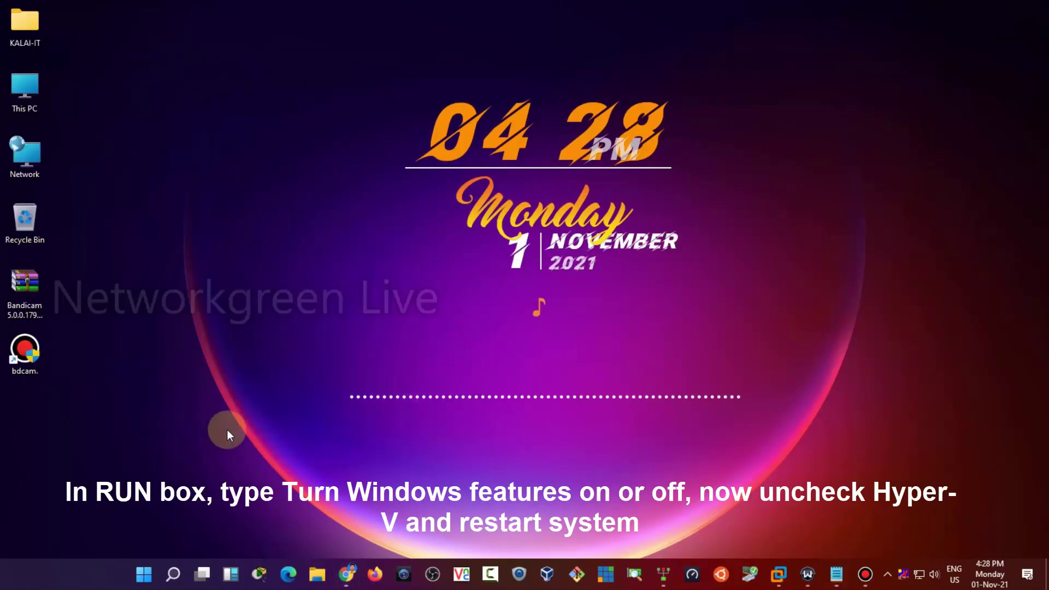
Open Control Panel by running control, and open Turn Windows features on or off from Programs and Features
key(super+r)
text(c)
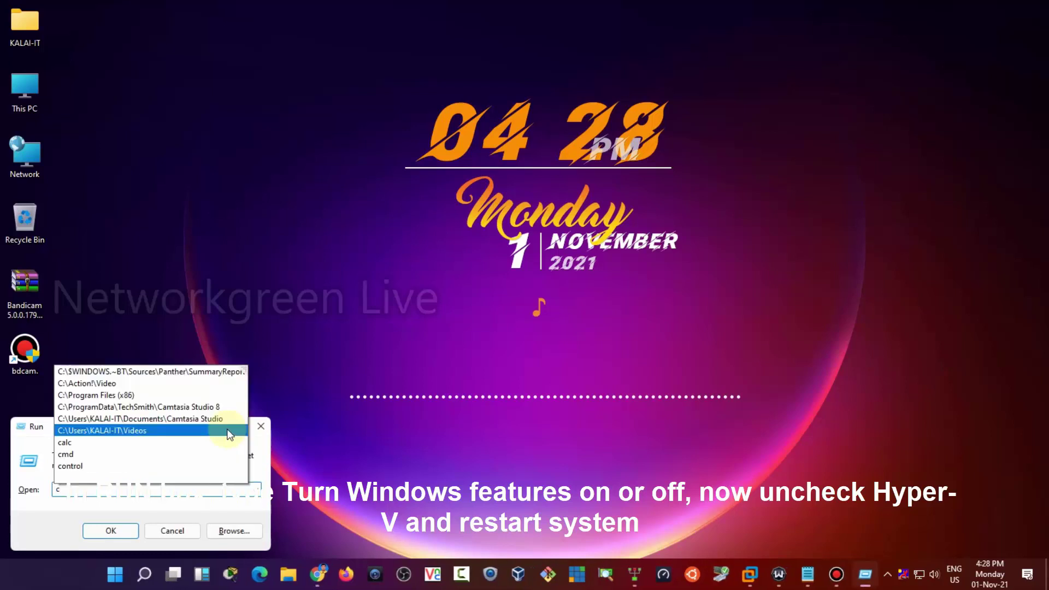
text(ontr)
key(Return)
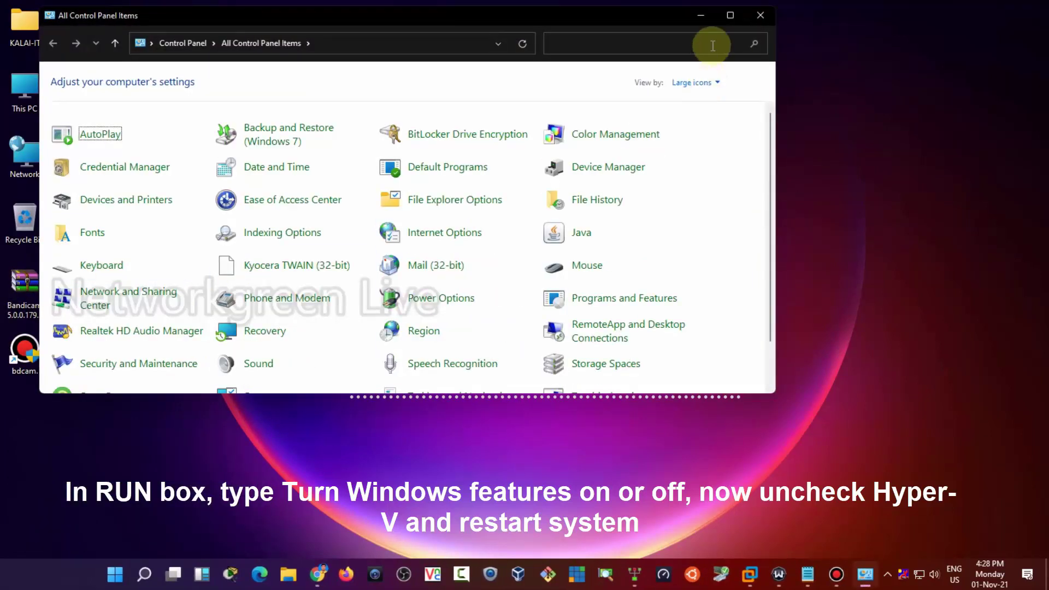
click(730, 15)
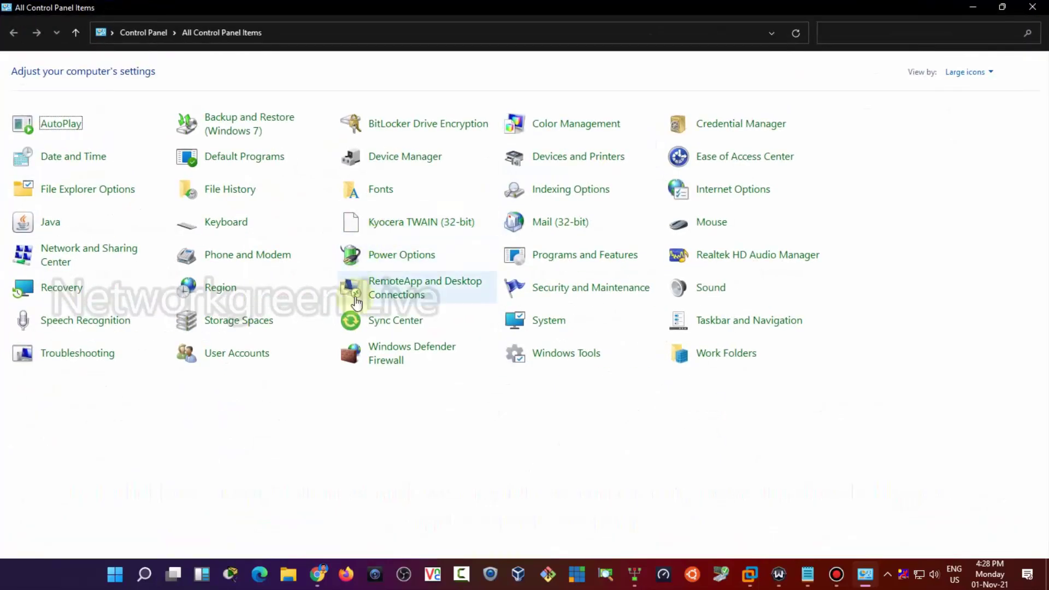
click(546, 263)
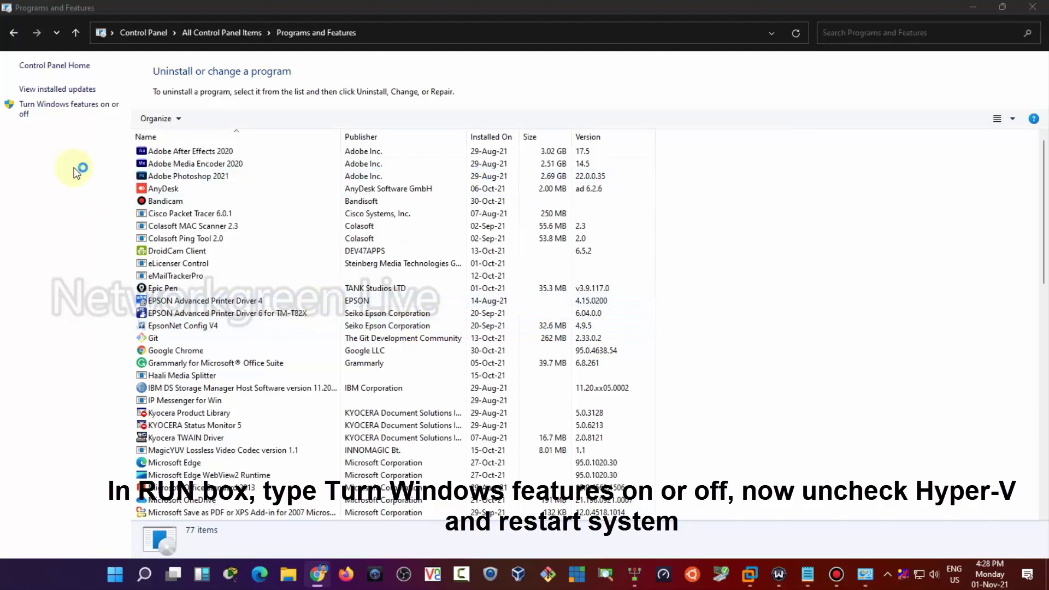
click(66, 107)
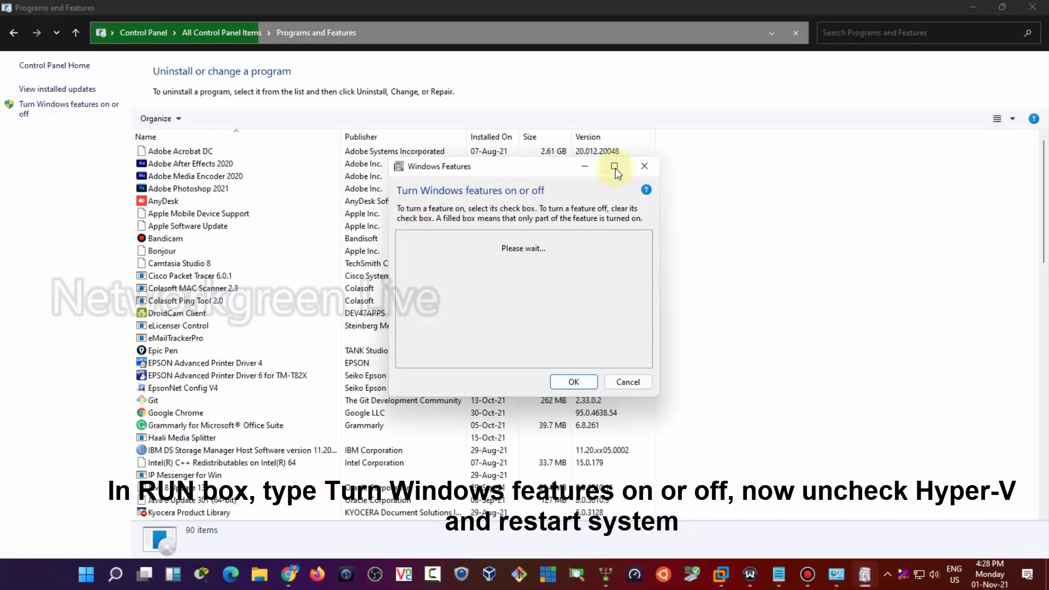
Enlarge the Windows Features dialog, tick the Hyper-V feature and apply the change
drag(389, 158, 318, 105)
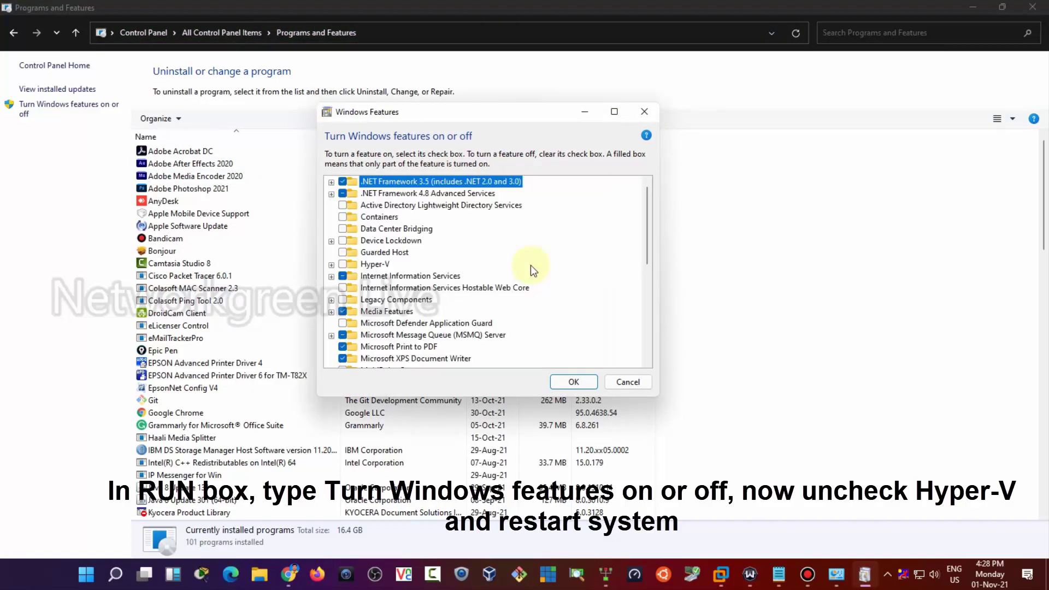
click(342, 264)
click(331, 265)
click(331, 264)
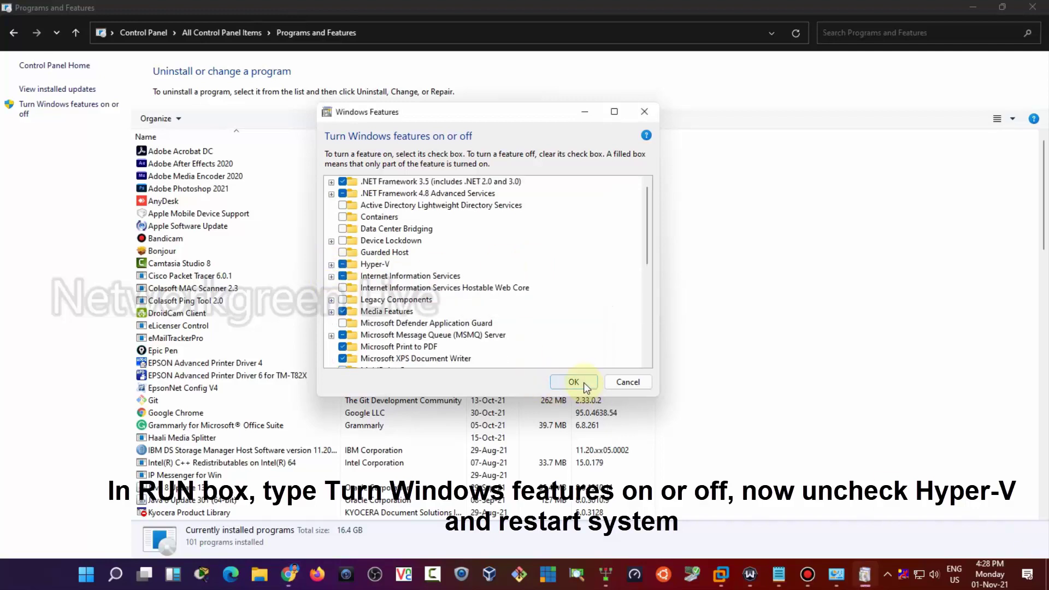
click(574, 382)
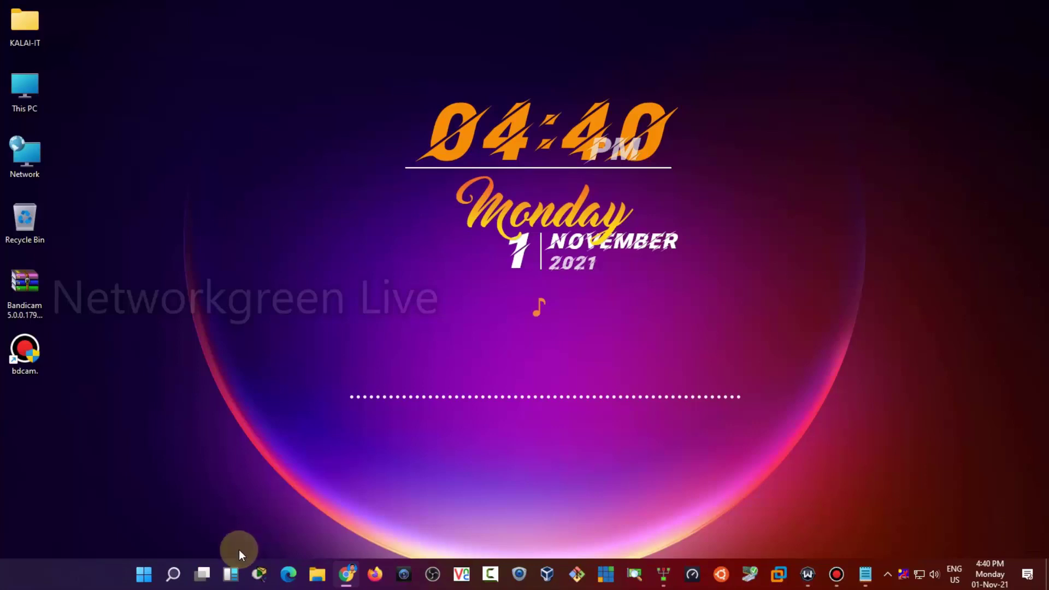
Open Command Prompt as administrator from the recent apps in Windows search
click(172, 573)
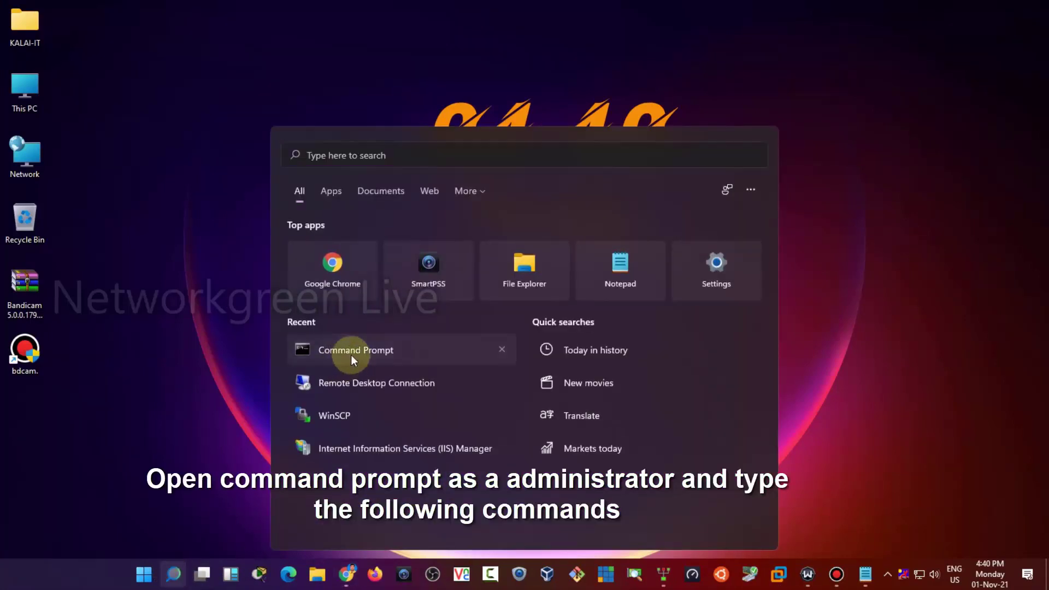
right_click(348, 356)
click(411, 376)
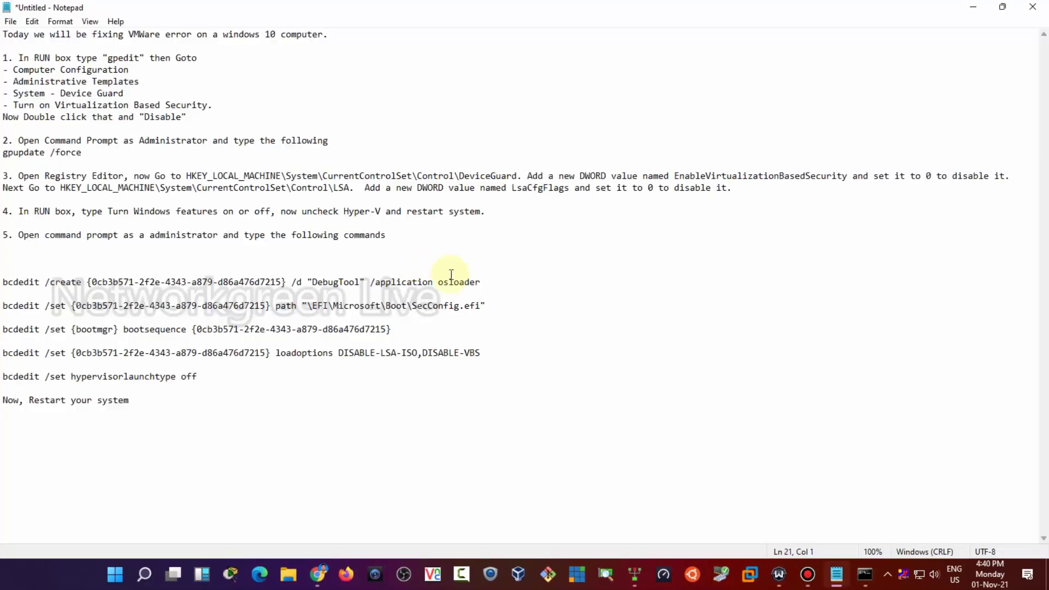
Copy the command bcdedit /create {0cb3b571-2f2e-4343-a879-d86a476d7215} /d "DebugTool" /application osloader from the notes and run it in Command Prompt
drag(484, 283, 53, 283)
right_click(2, 282)
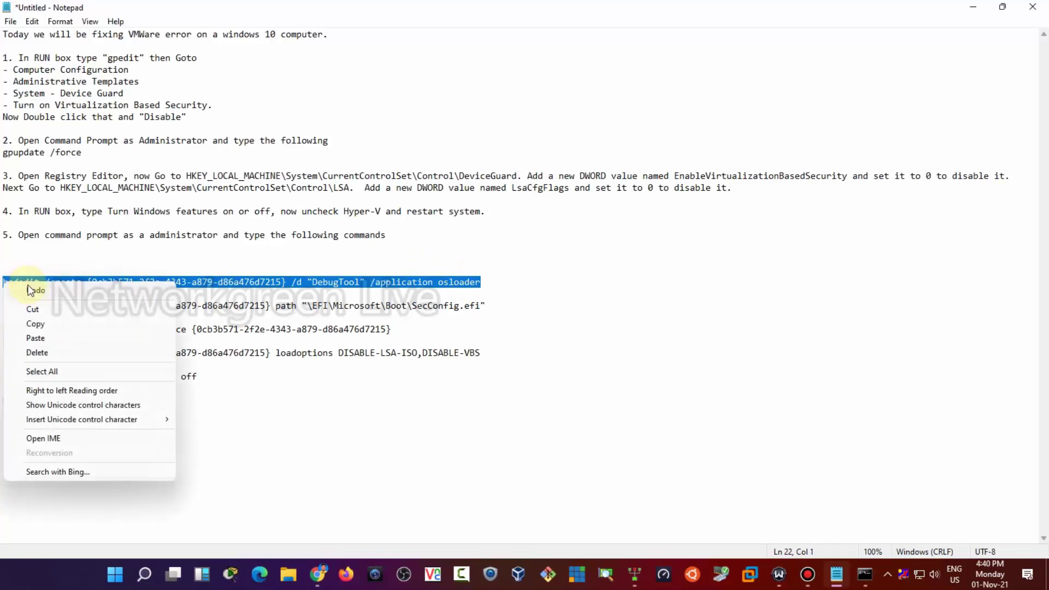
click(45, 324)
click(864, 573)
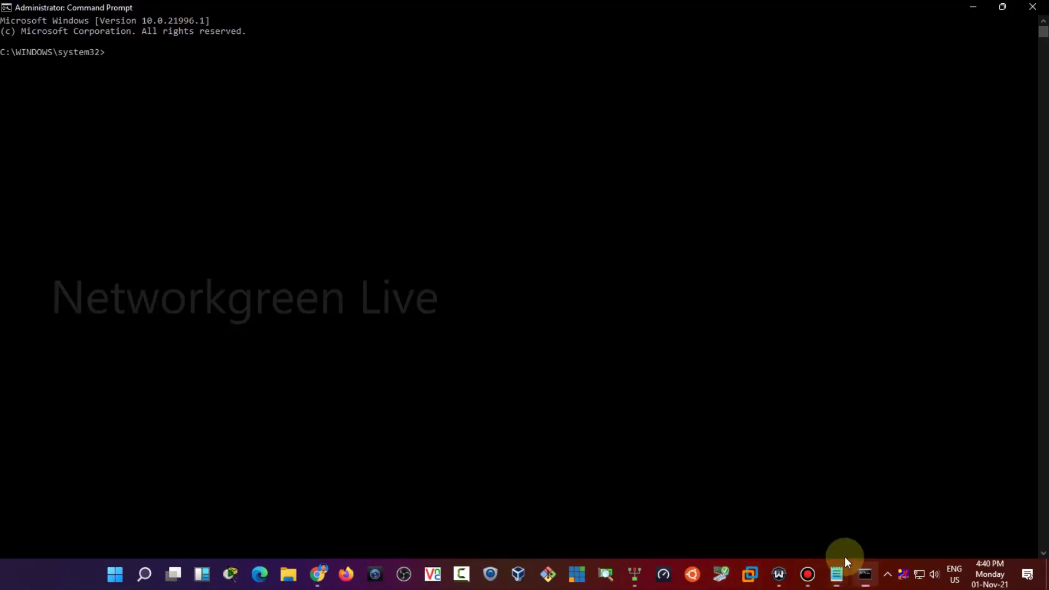
key(ctrl+v)
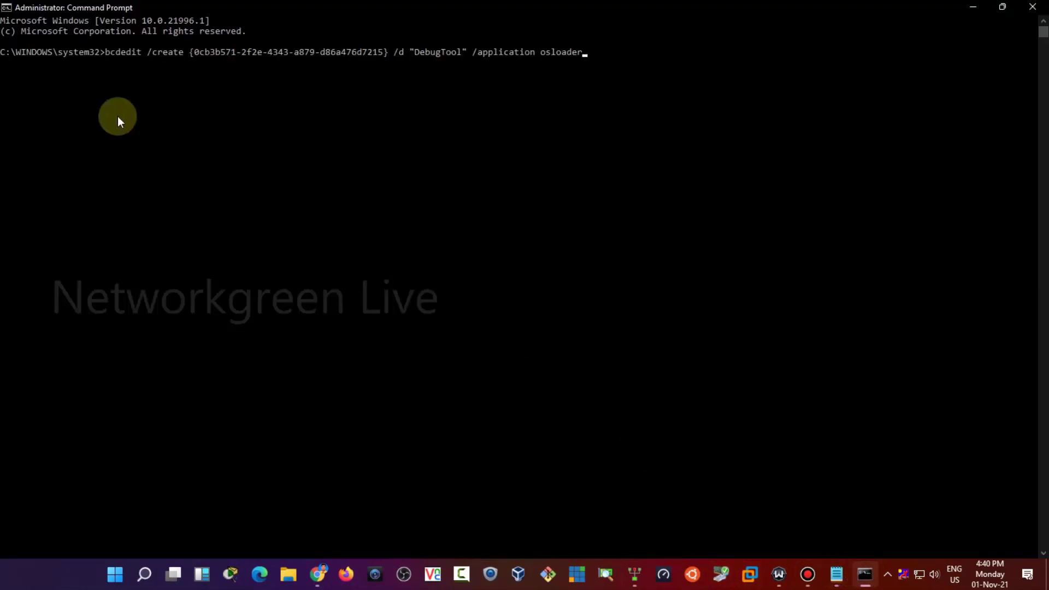
key(Return)
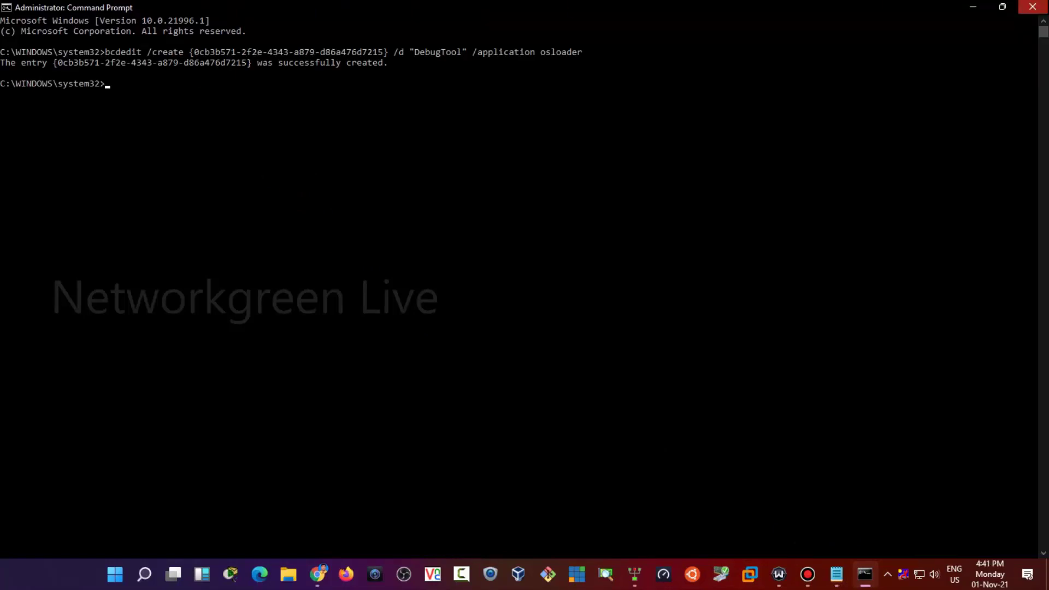
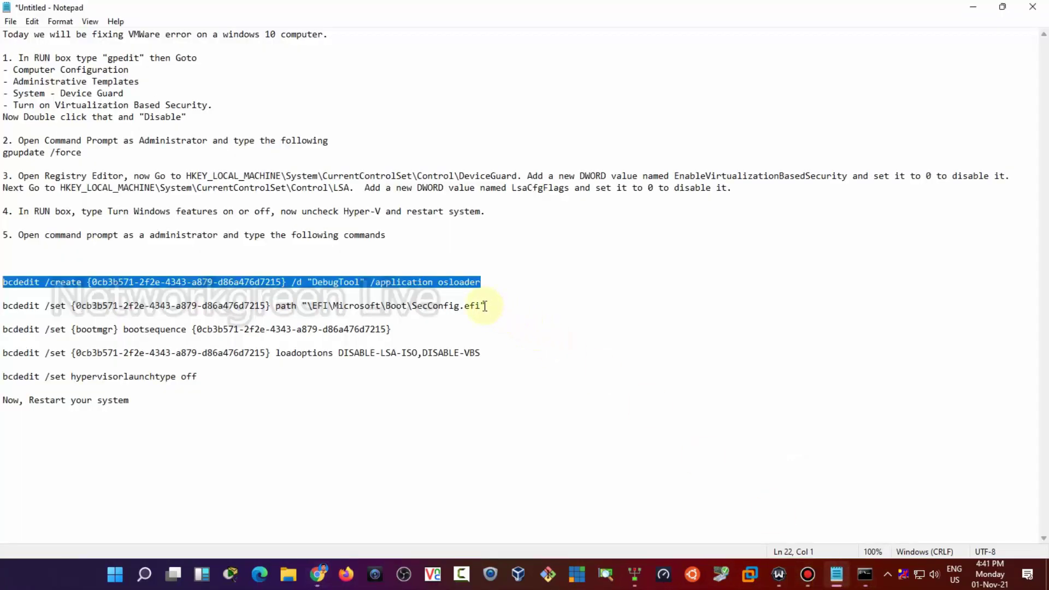
Copy bcdedit /set {0cb3b571-2f2e-4343-a879-d86a476d7215} path "\EFI\Microsoft\Boot\SecConfig.efi" from the notes and run it in Command Prompt
drag(488, 306, 2, 307)
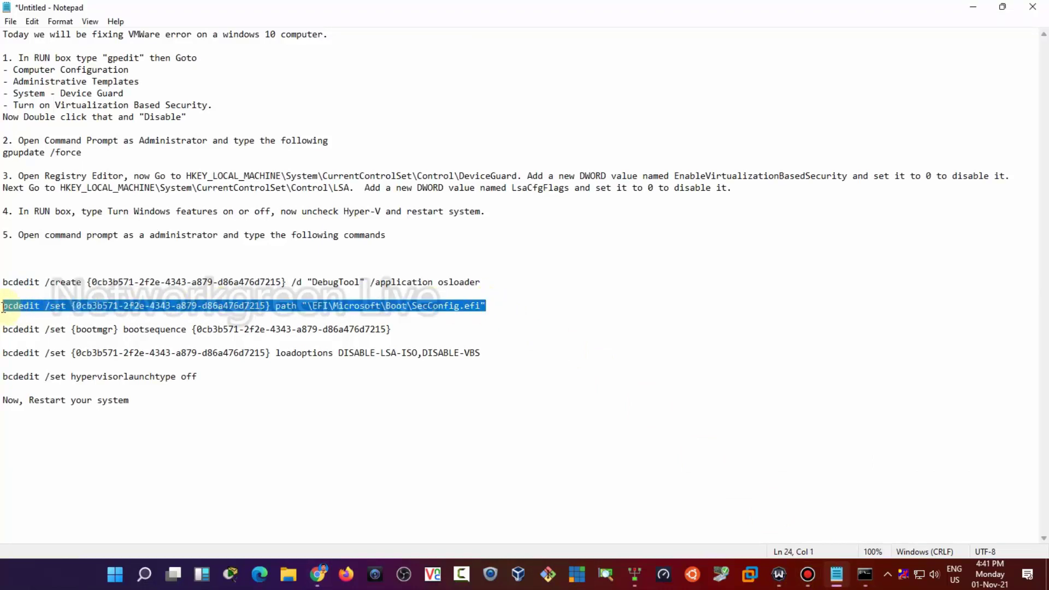
right_click(17, 307)
click(53, 349)
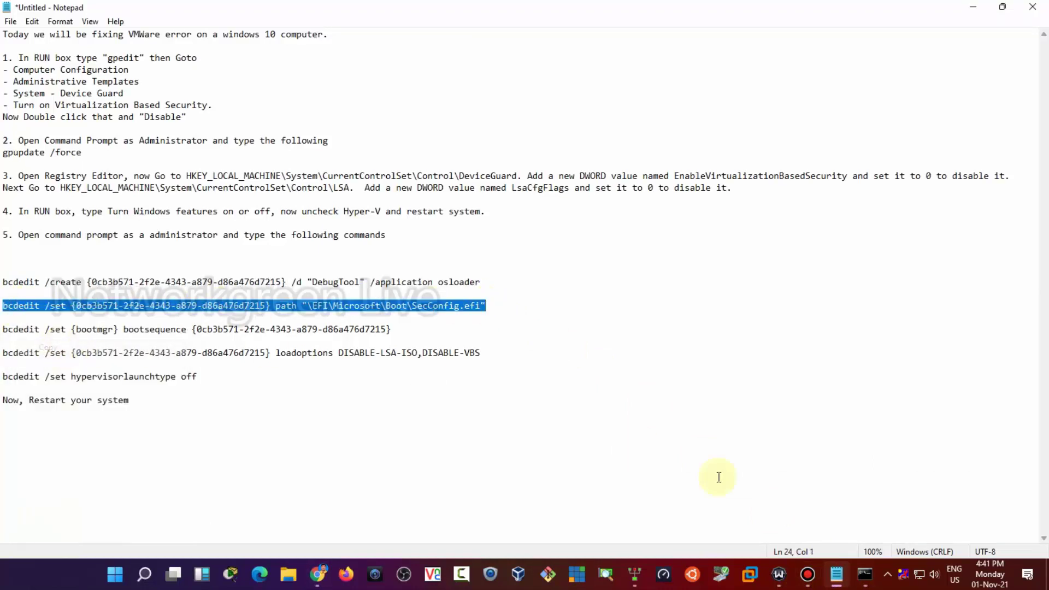
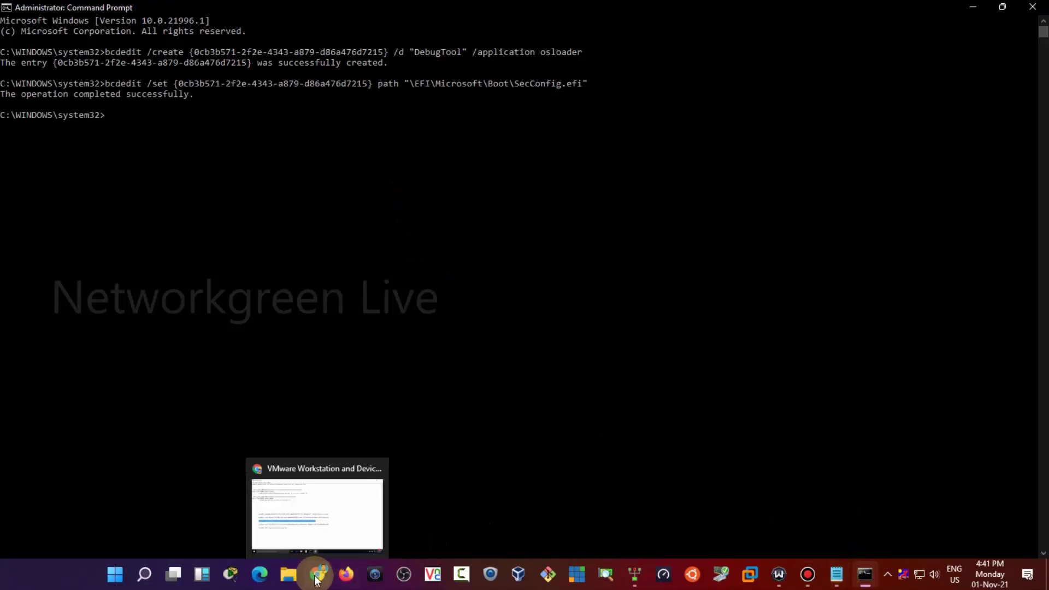
Return to the Notepad notes and copy the command bcdedit /set {bootmgr} bootsequence {0cb3b571-2f2e-4343-a879-d86a476d7215}
click(836, 574)
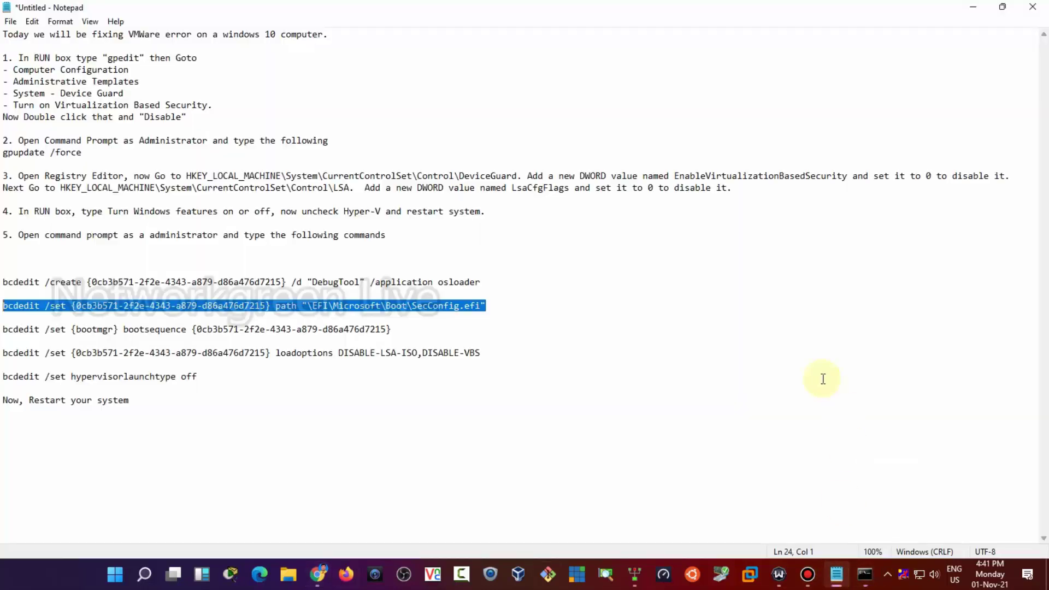
drag(397, 329, 40, 330)
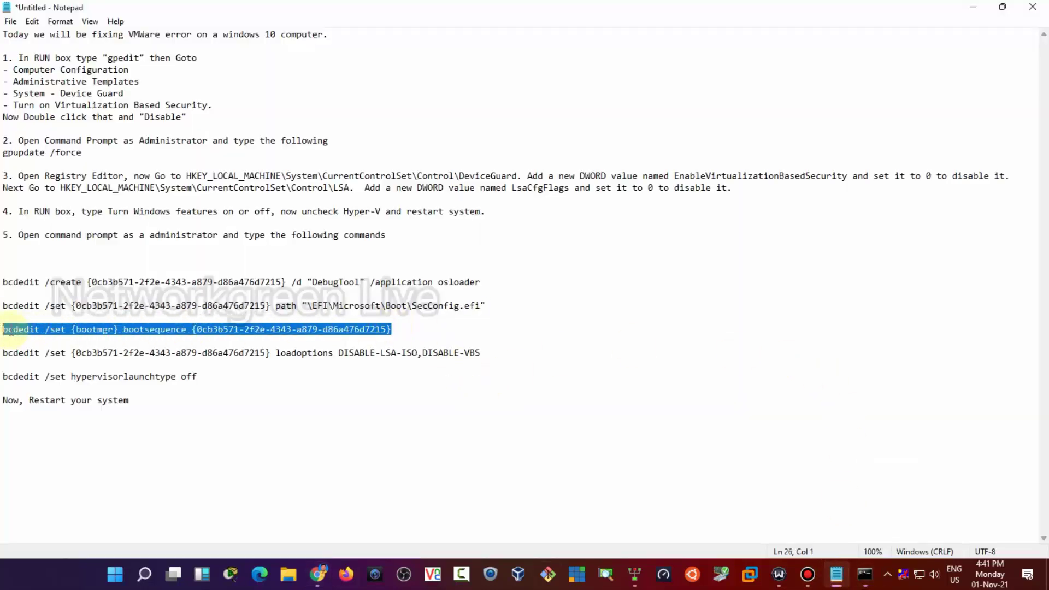
right_click(16, 331)
click(47, 372)
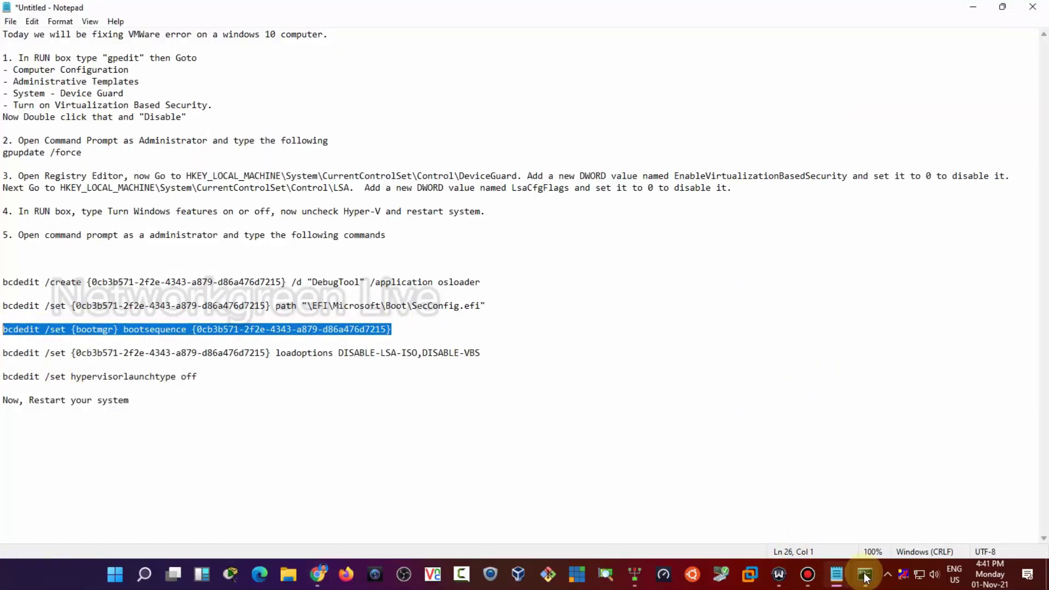
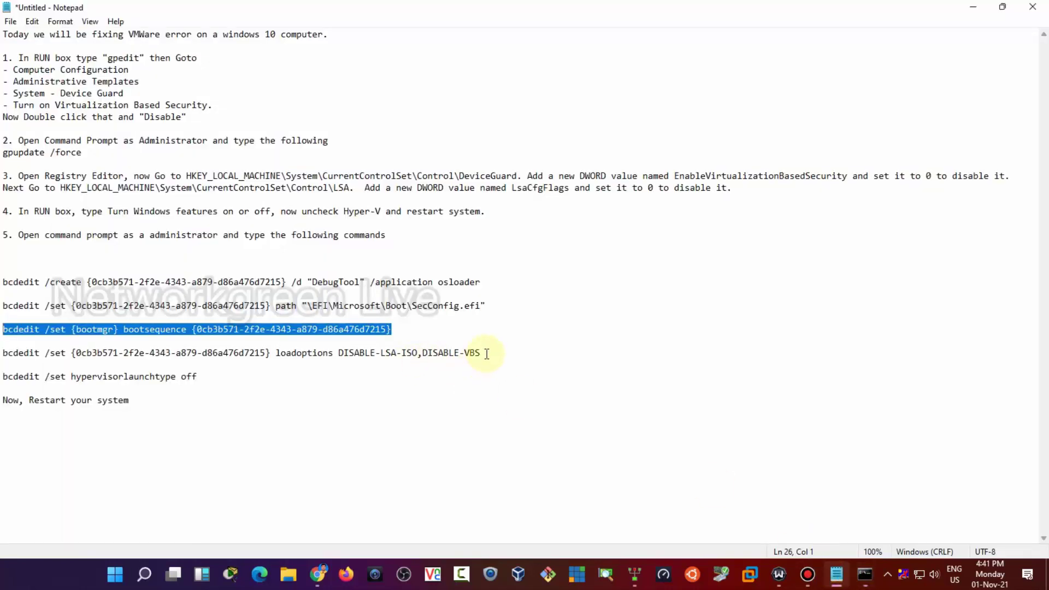
Copy the command bcdedit /set {0cb3b571-2f2e-4343-a879-d86a476d7215} loadoptions DISABLE-LSA-ISO,DISABLE-VBS from the notes
drag(481, 354, 7, 354)
right_click(6, 354)
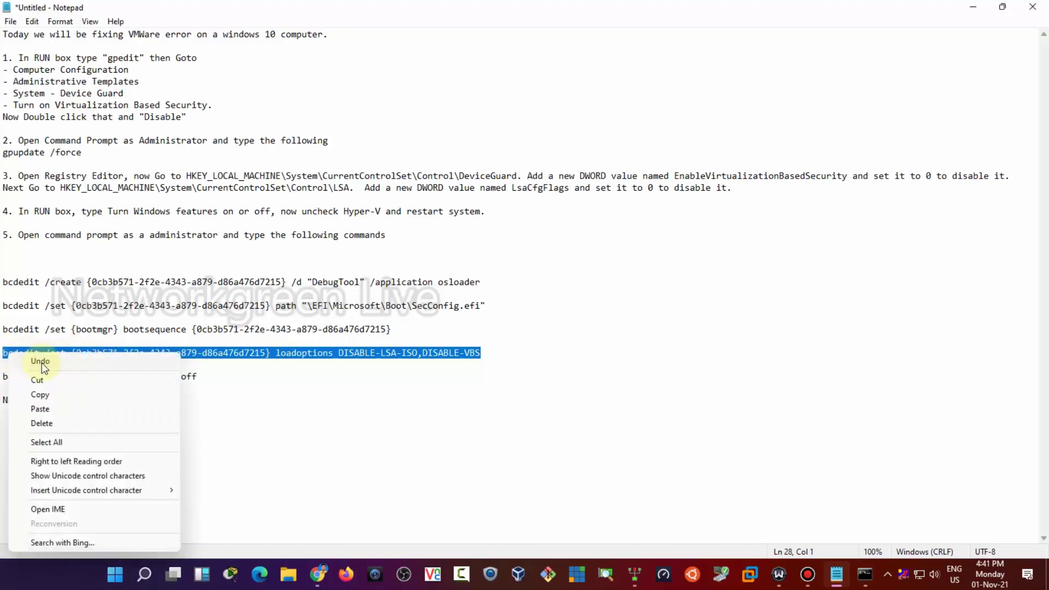
click(45, 398)
right_click(386, 352)
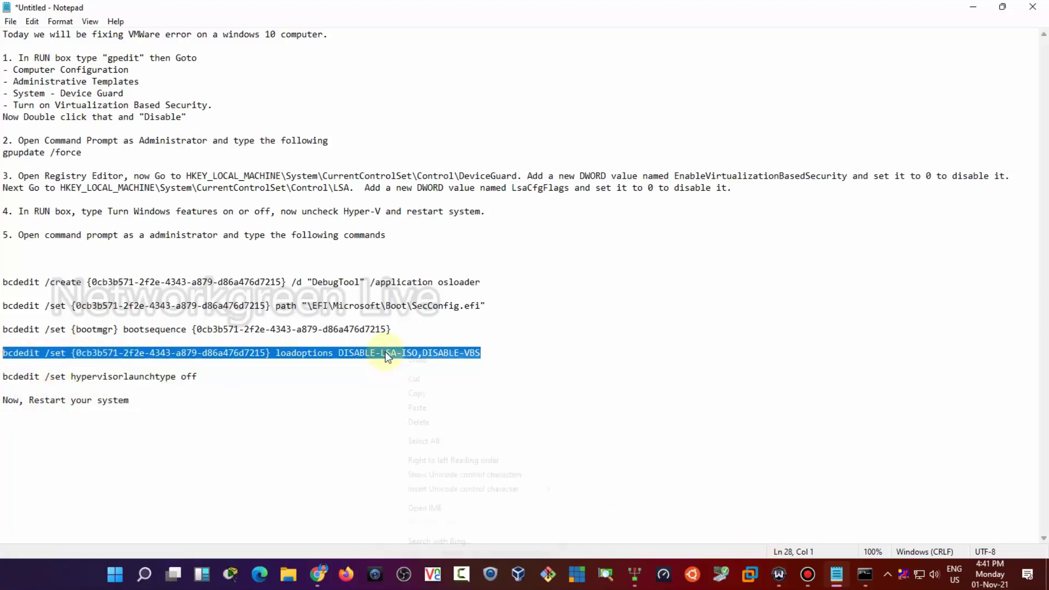
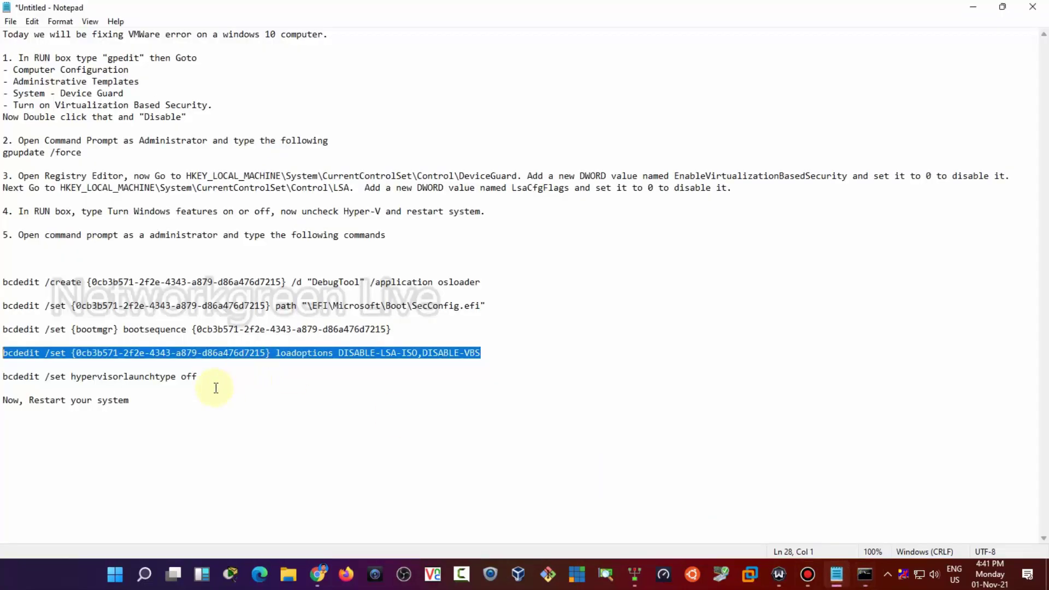
Copy the last command in the notes, bcdedit /set hypervisorlaunchtype off, for use in Command Prompt
drag(198, 376, 3, 378)
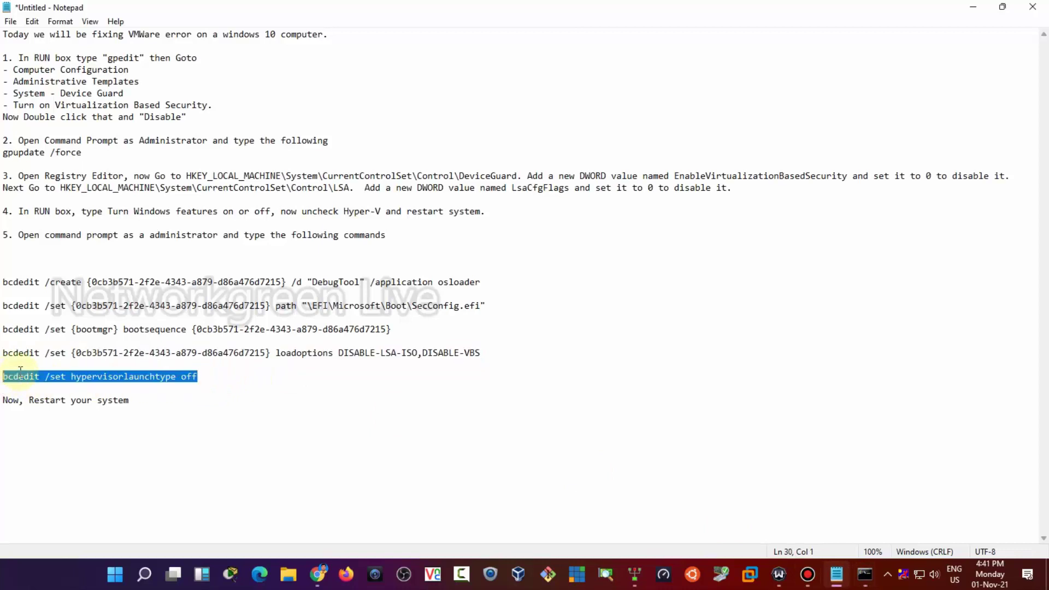
right_click(19, 377)
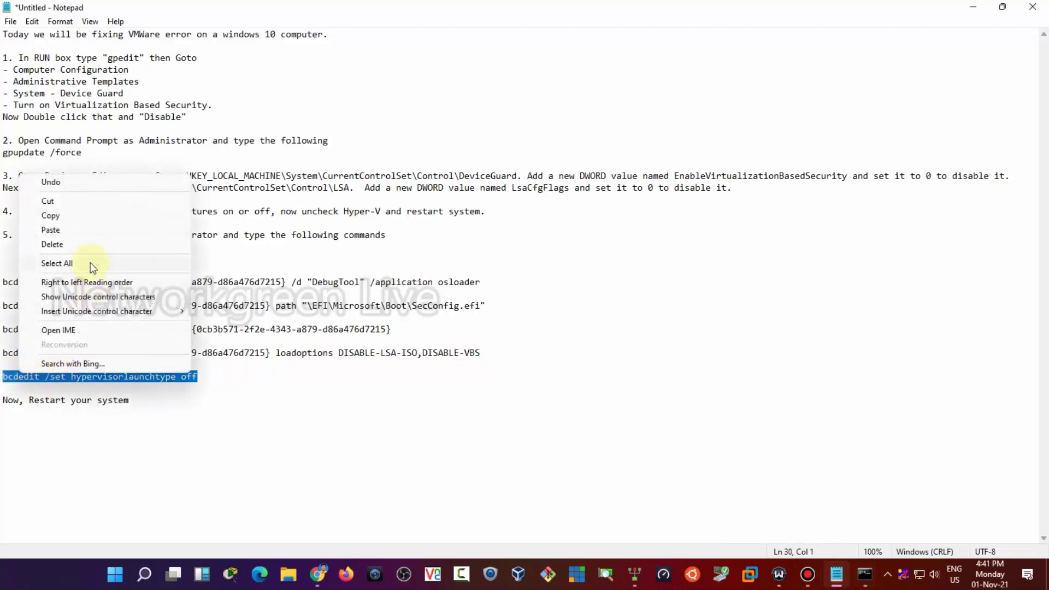
click(58, 216)
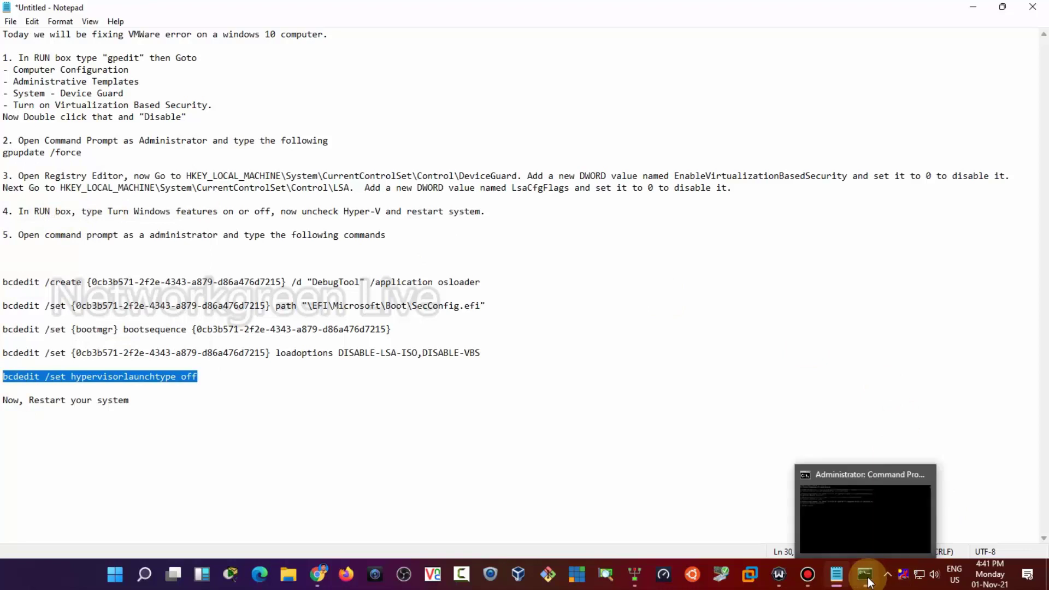
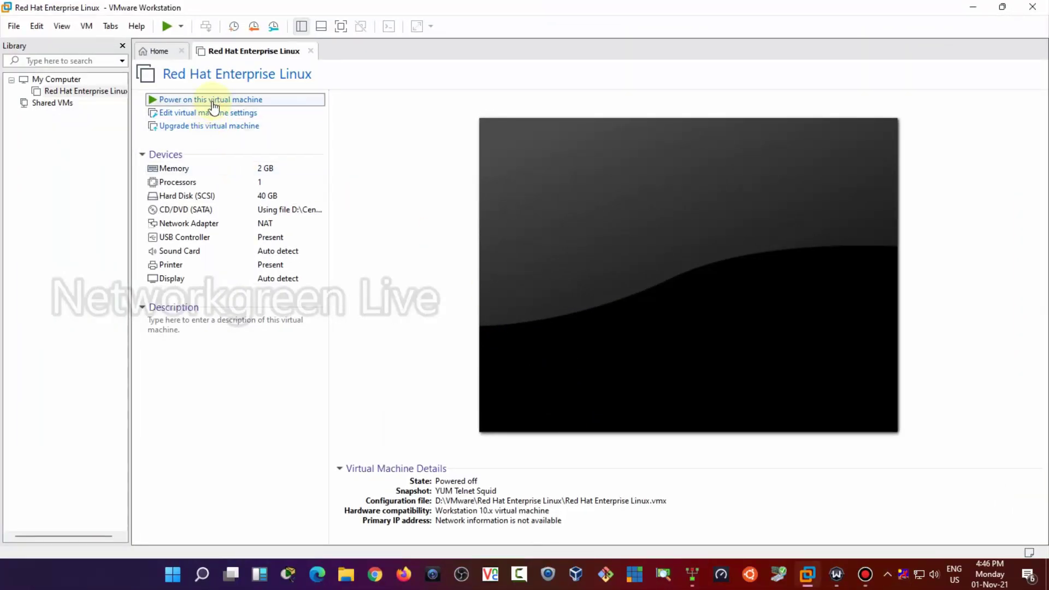
In VMware Workstation, power on the Red Hat Enterprise Linux virtual machine and boot the CentOS Linux (3.10.0-327.el7.x86_64) 7 (Core) entry
click(413, 189)
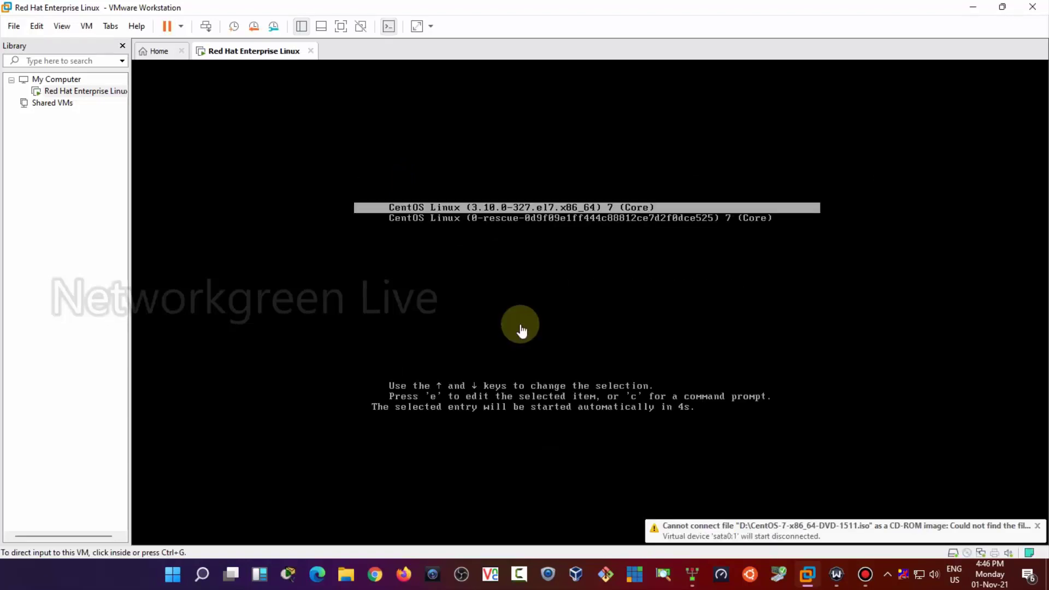
click(449, 208)
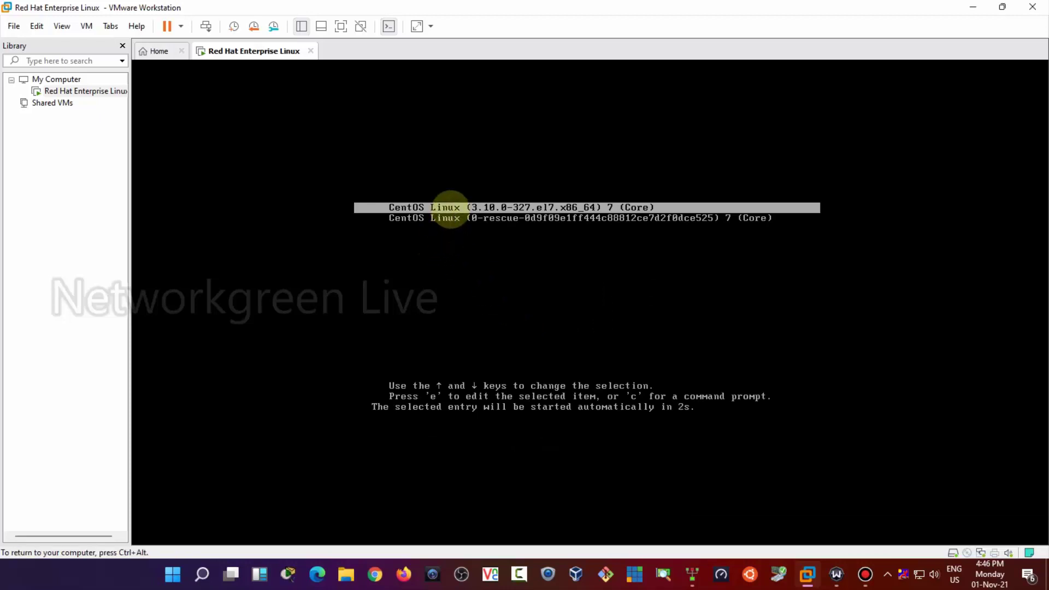
key(Return)
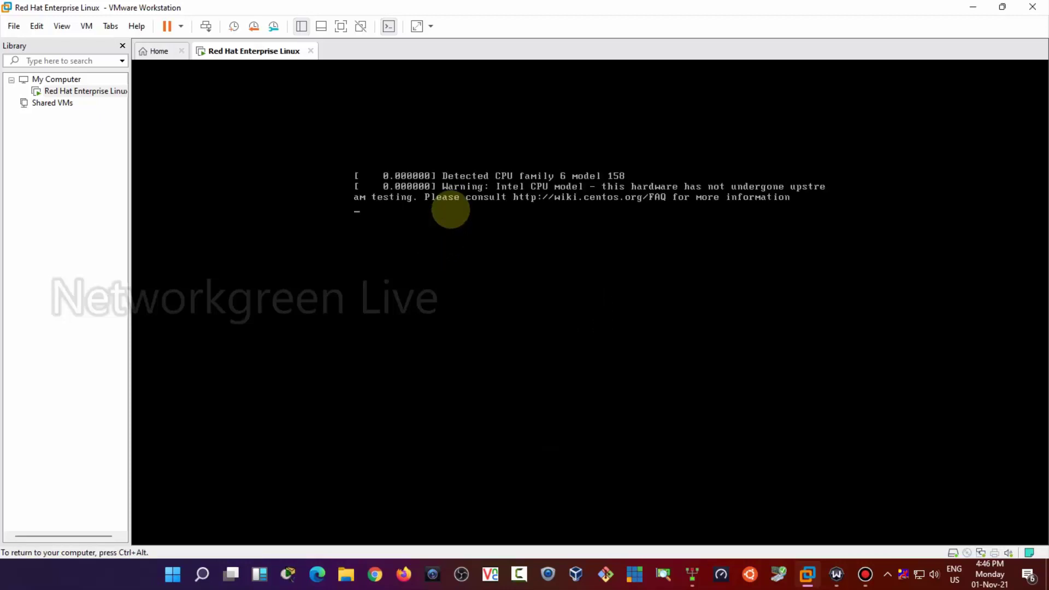